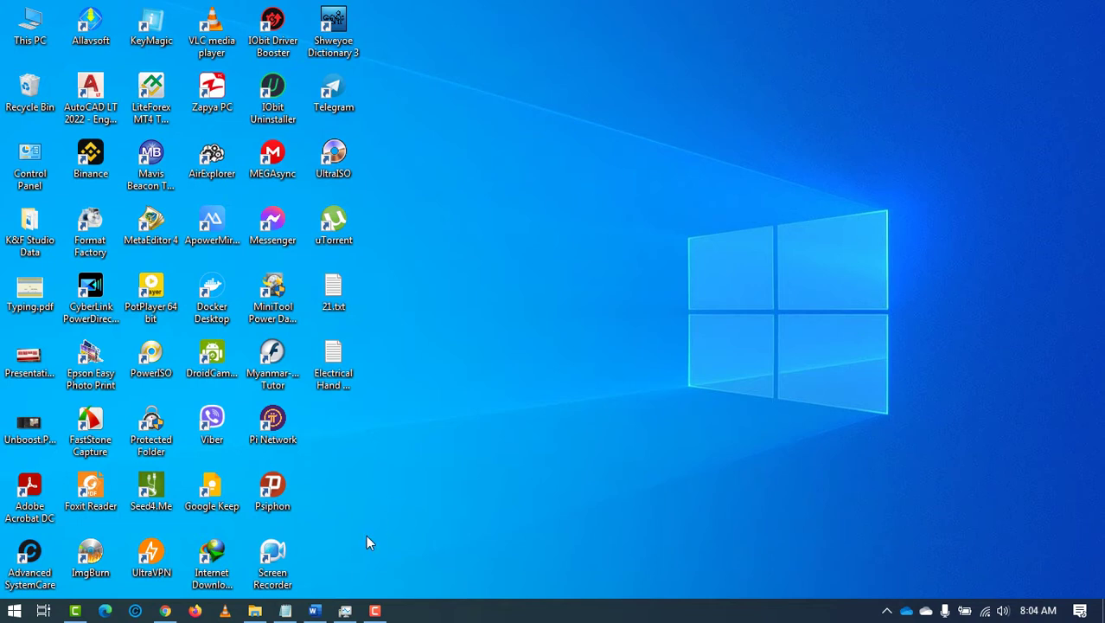
# Close the Task Manager window that is already running, and reopen Task Manager on the list of startup programs
pyautogui.click(345, 611)
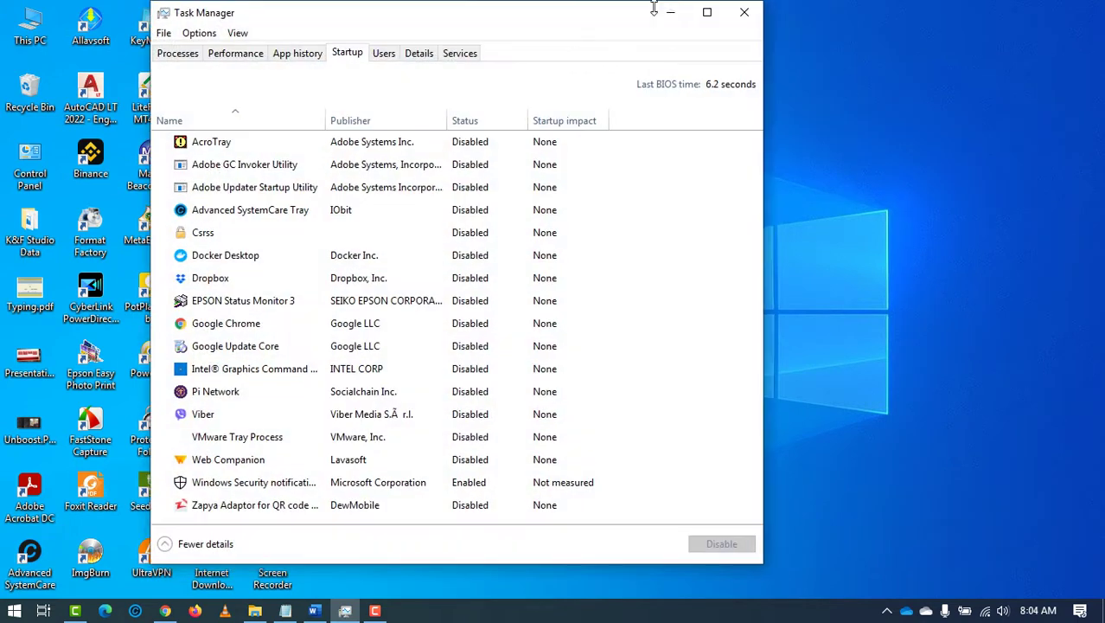
pyautogui.click(745, 13)
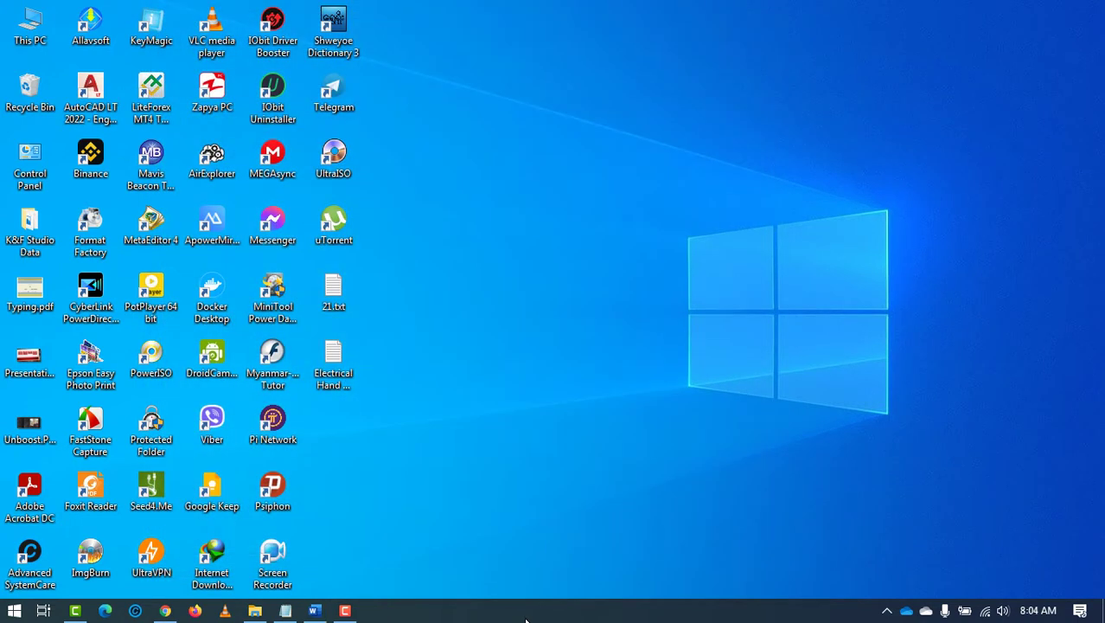
pyautogui.rightClick(524, 618)
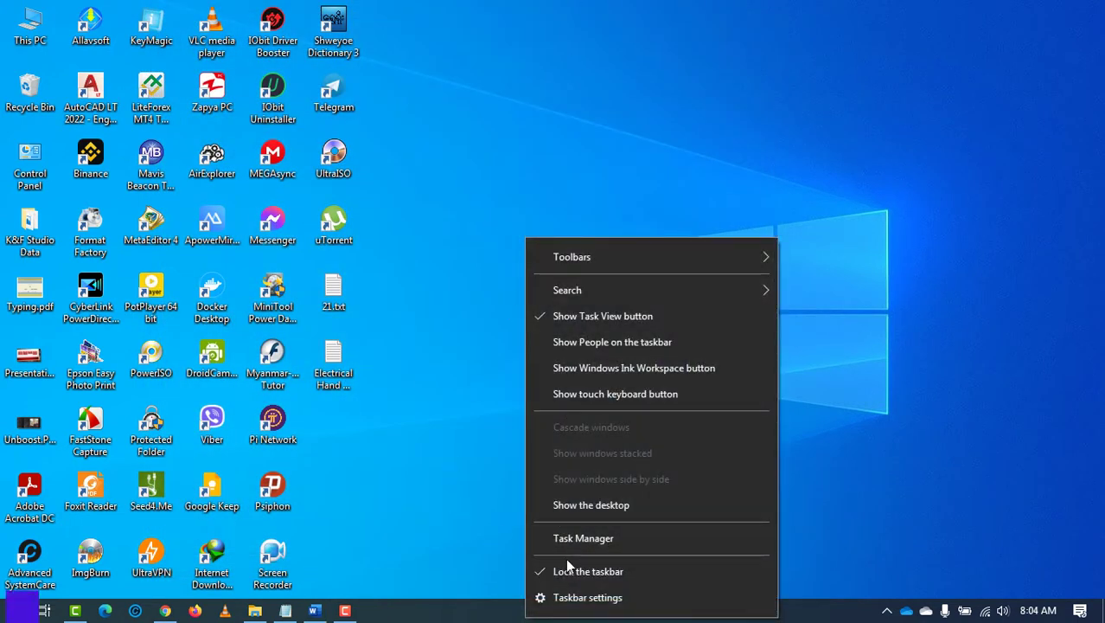
pyautogui.click(438, 275)
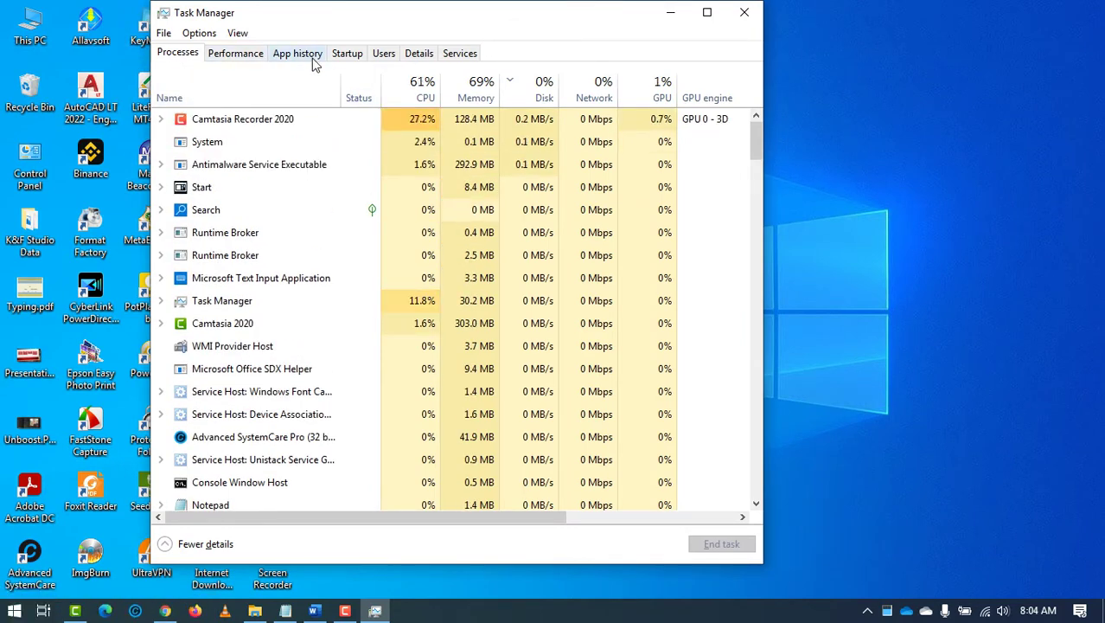
pyautogui.click(347, 61)
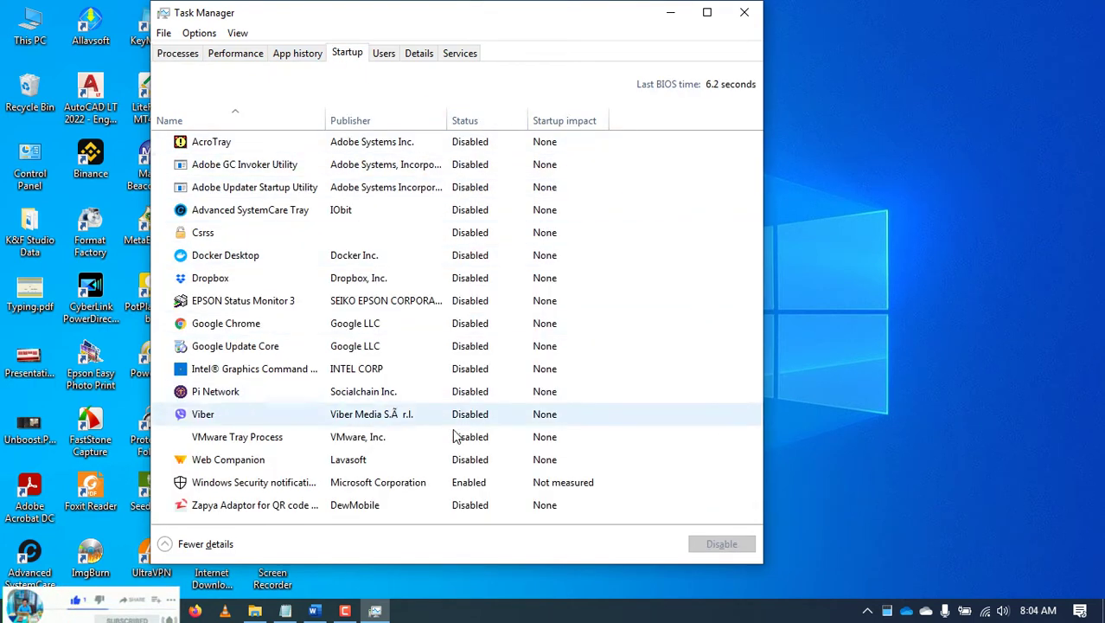
# Enable the Intel Graphics Command entry in the list of startup programs
pyautogui.click(457, 368)
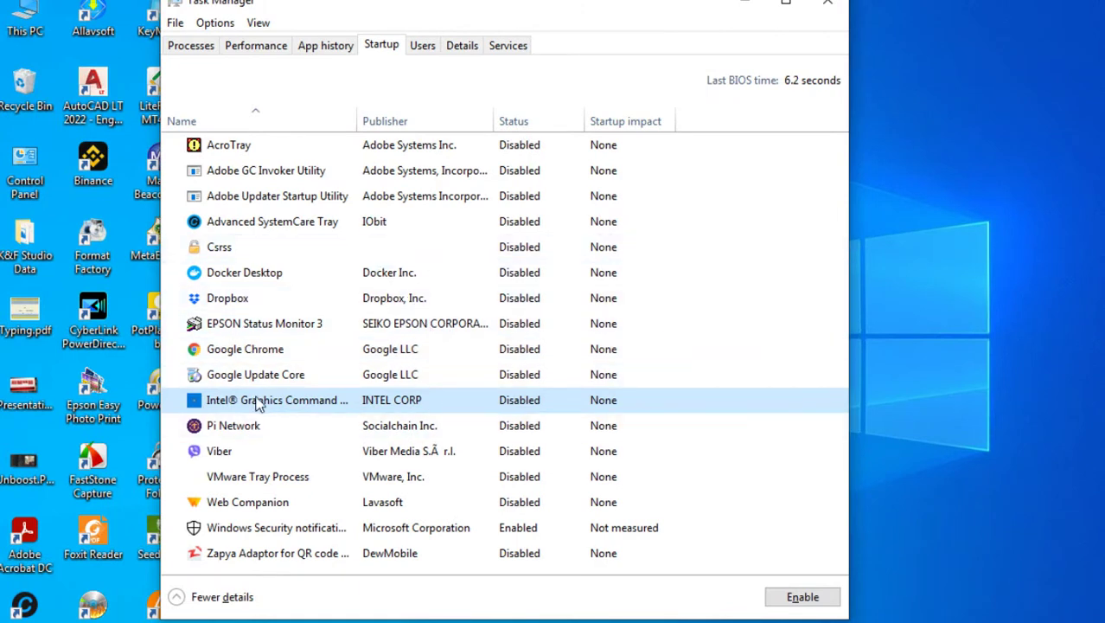
pyautogui.rightClick(488, 416)
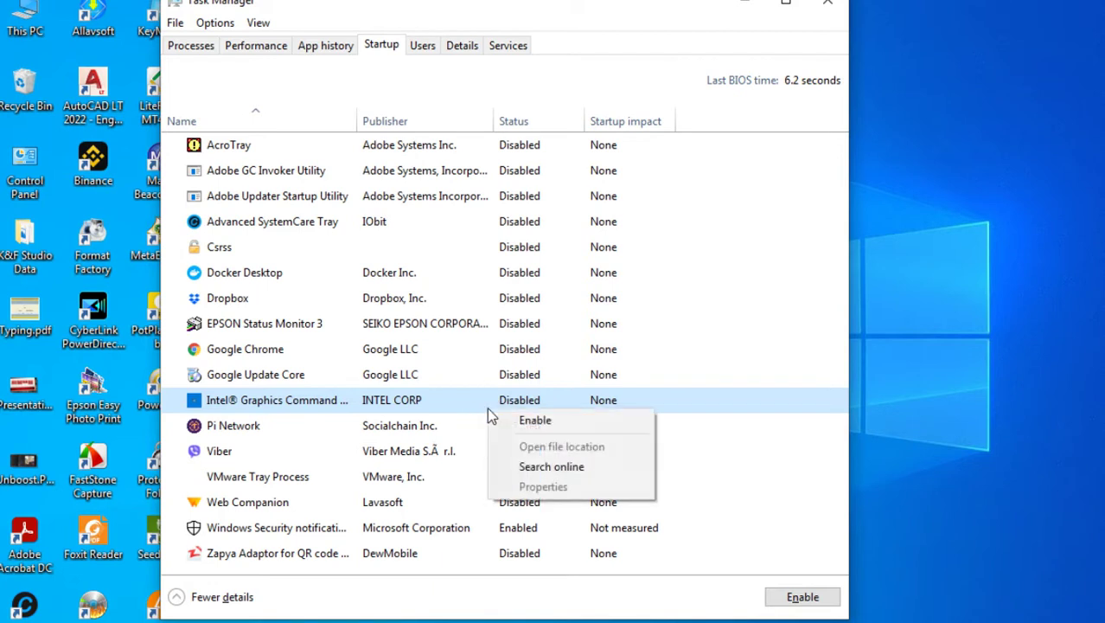
pyautogui.click(407, 404)
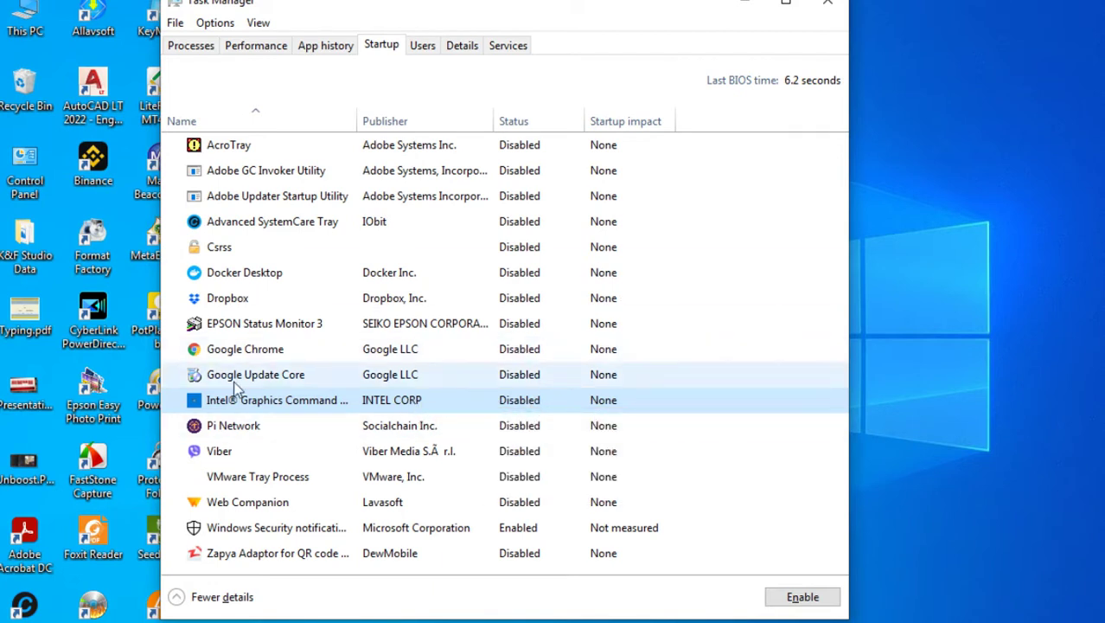
pyautogui.rightClick(500, 398)
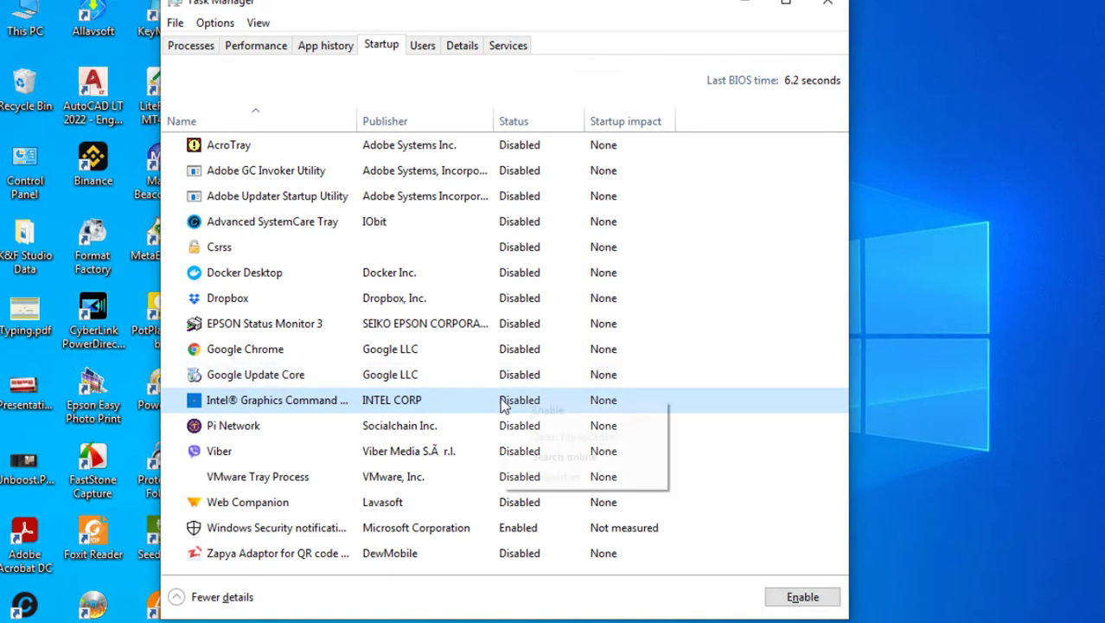
pyautogui.click(558, 410)
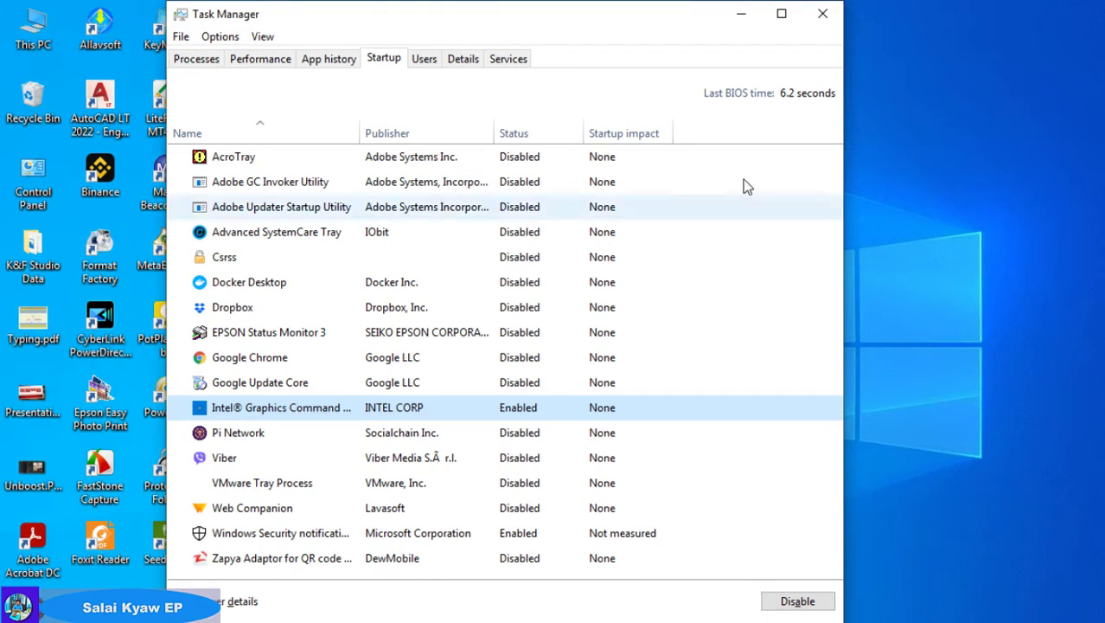
# Check the available options for the AcroTray and Advanced SystemCare Tray startup entries without changing either one
pyautogui.click(521, 158)
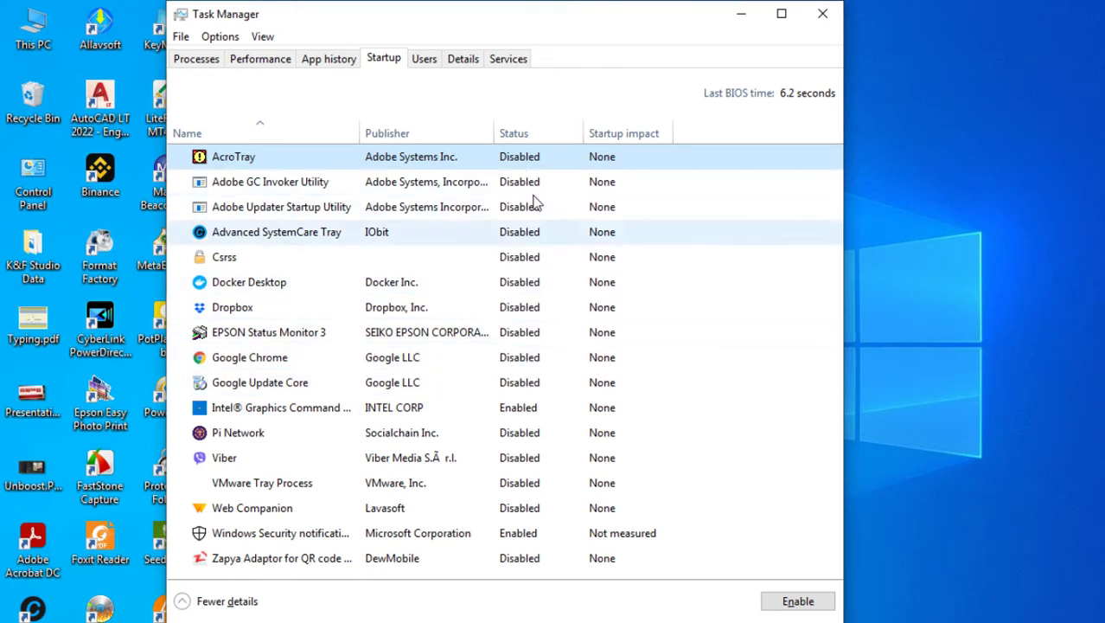
pyautogui.rightClick(512, 161)
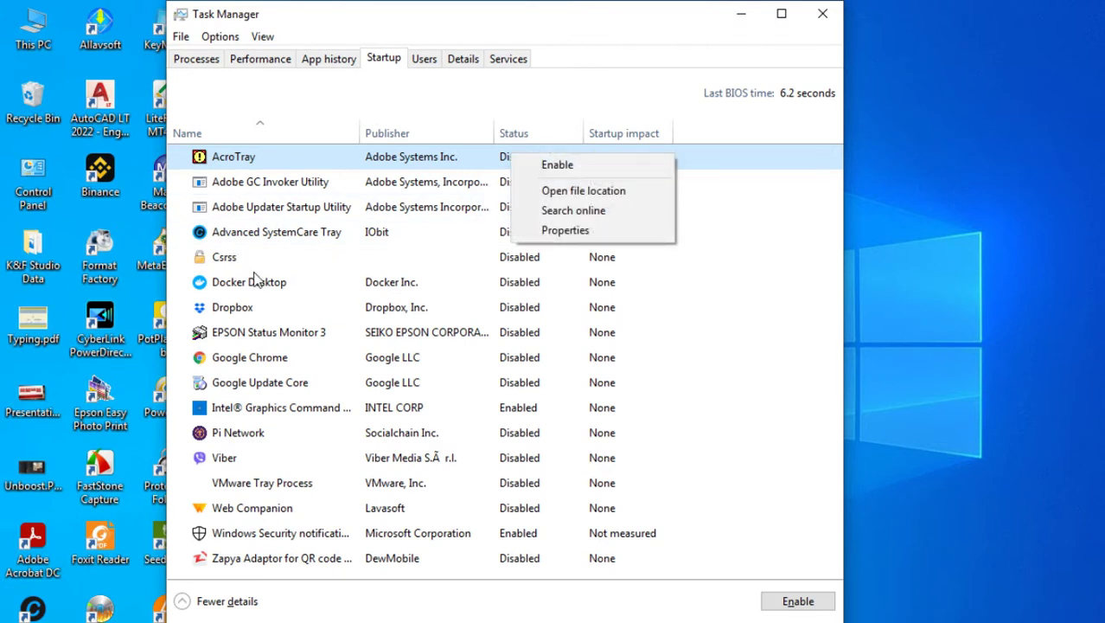
pyautogui.click(291, 235)
pyautogui.click(291, 235)
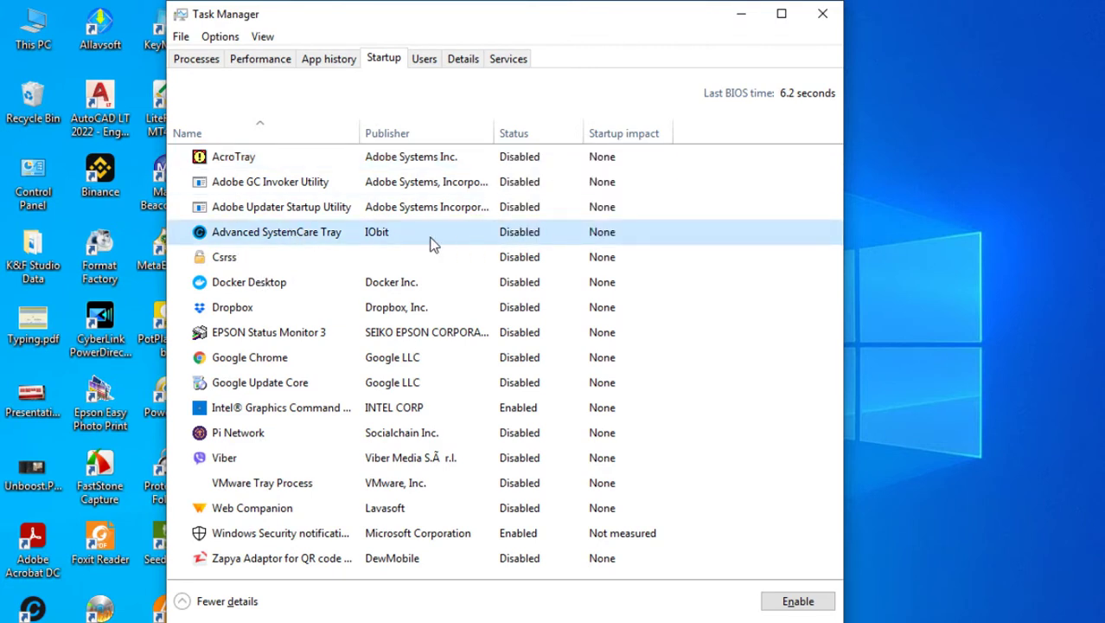
pyautogui.rightClick(520, 231)
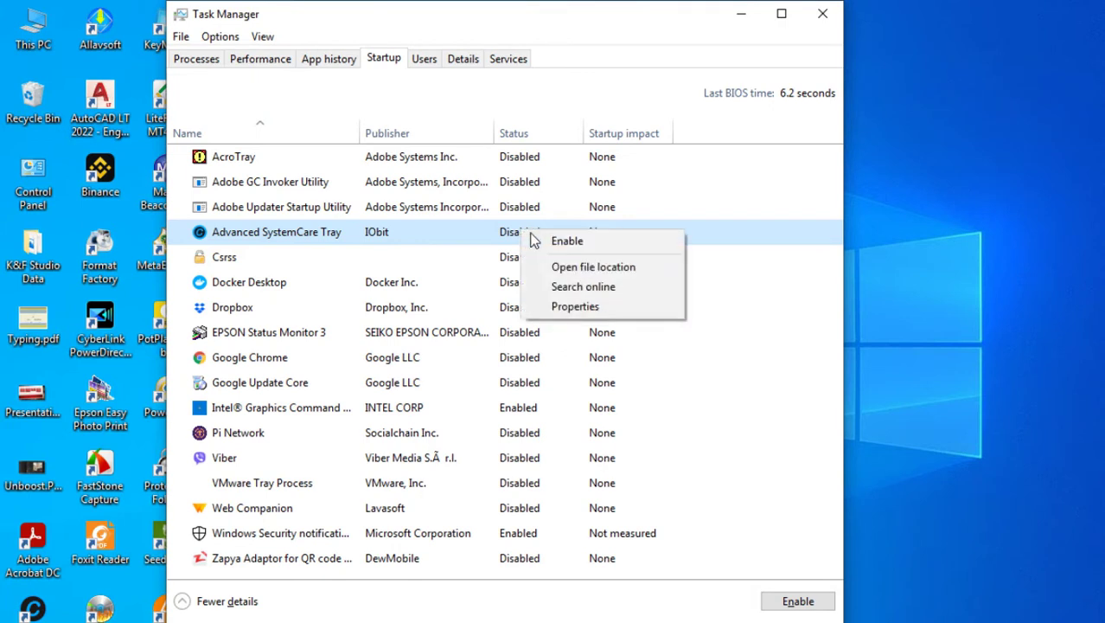
pyautogui.click(384, 244)
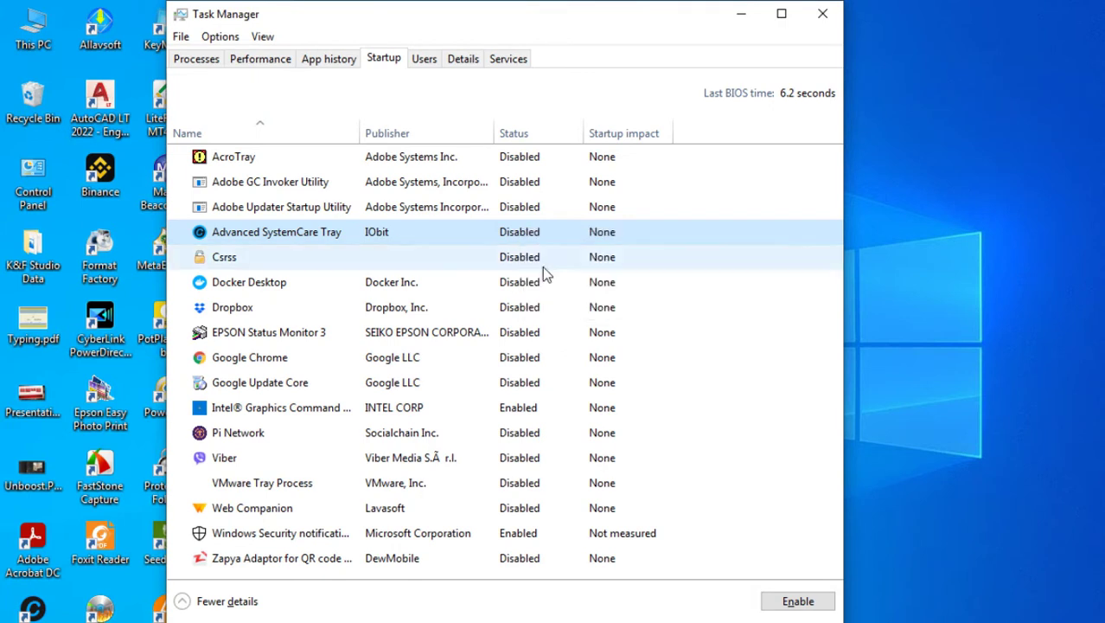
# View the performance graphs and details for the CPU, Memory, Disk 0 (C:) and Disk 1 (D:)
pyautogui.click(250, 62)
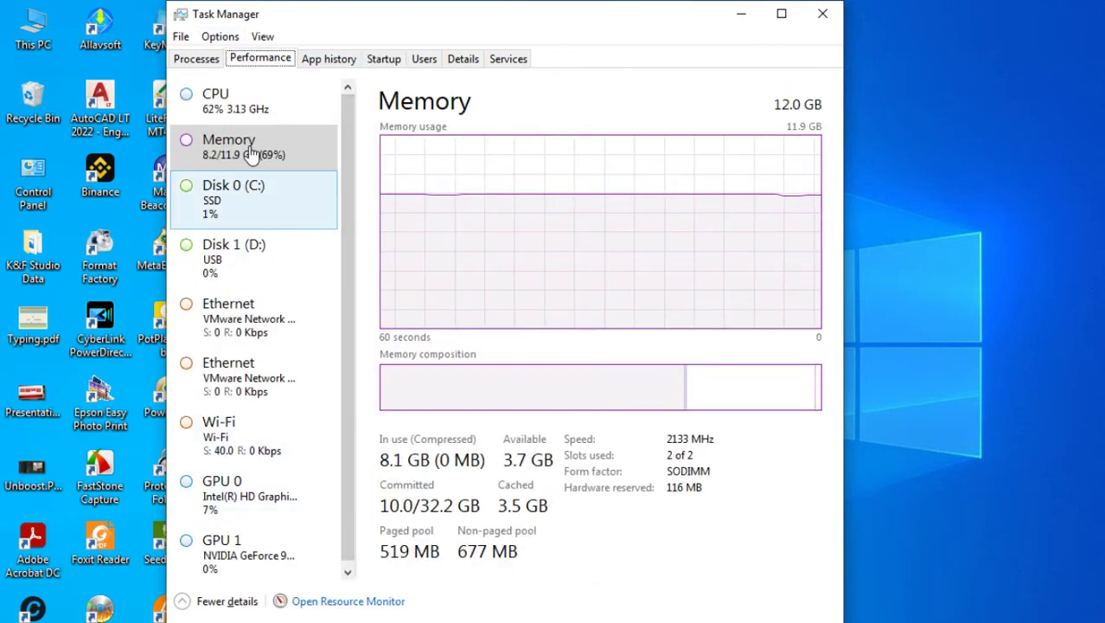
pyautogui.click(232, 104)
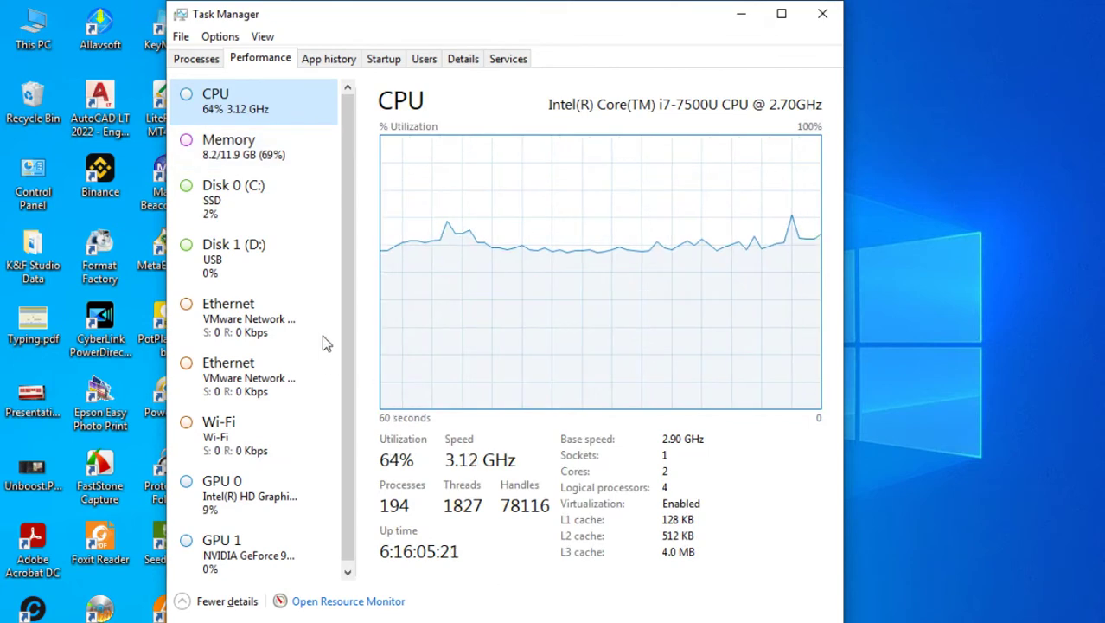
pyautogui.click(234, 152)
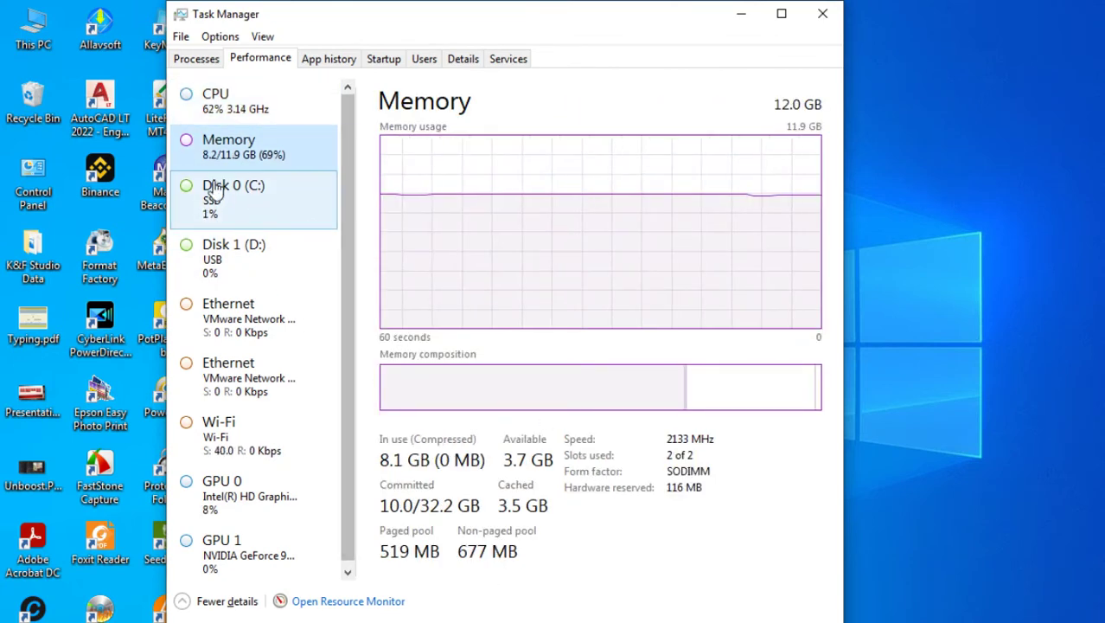
pyautogui.click(233, 204)
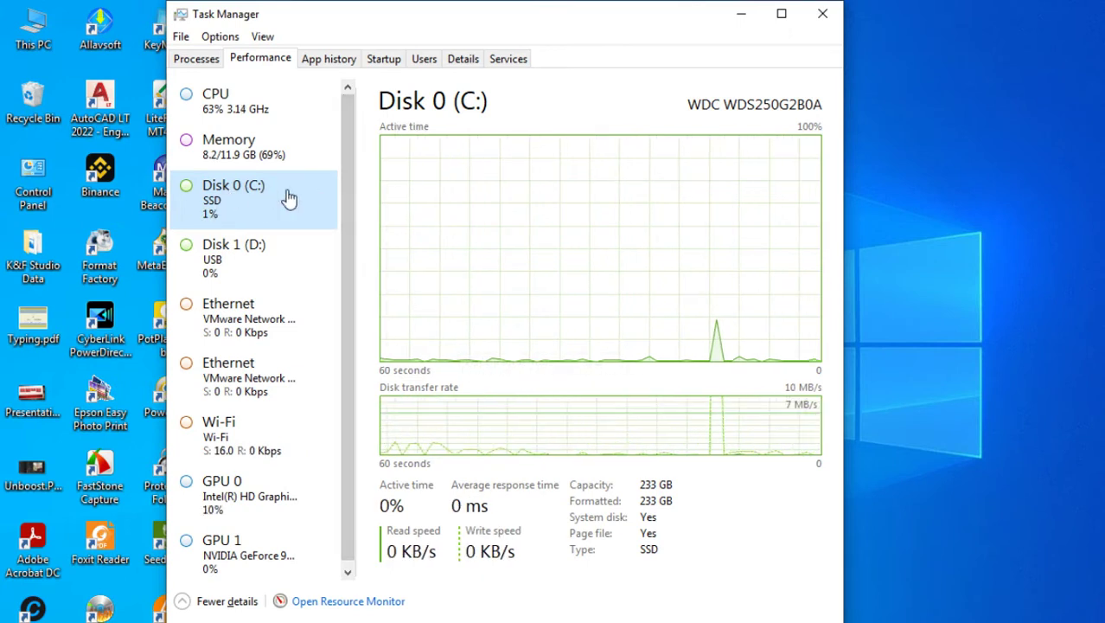
pyautogui.click(250, 266)
pyautogui.click(250, 267)
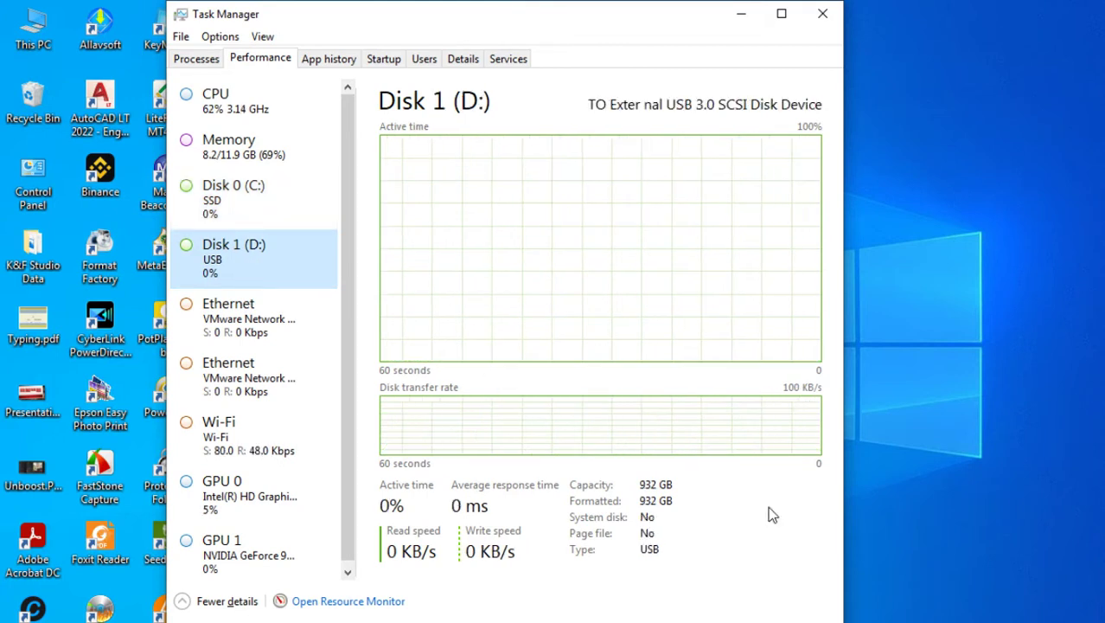
# View the performance details of both Ethernet adapters, the Wi-Fi connection, GPU 0 and GPU 1
pyautogui.click(248, 318)
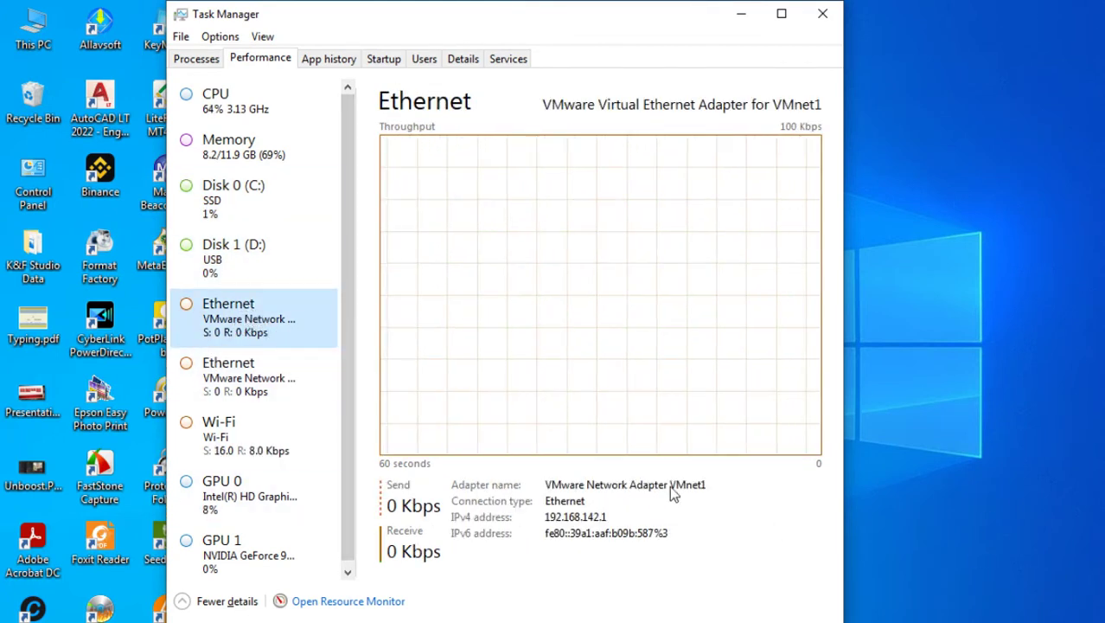
pyautogui.click(239, 396)
pyautogui.click(265, 440)
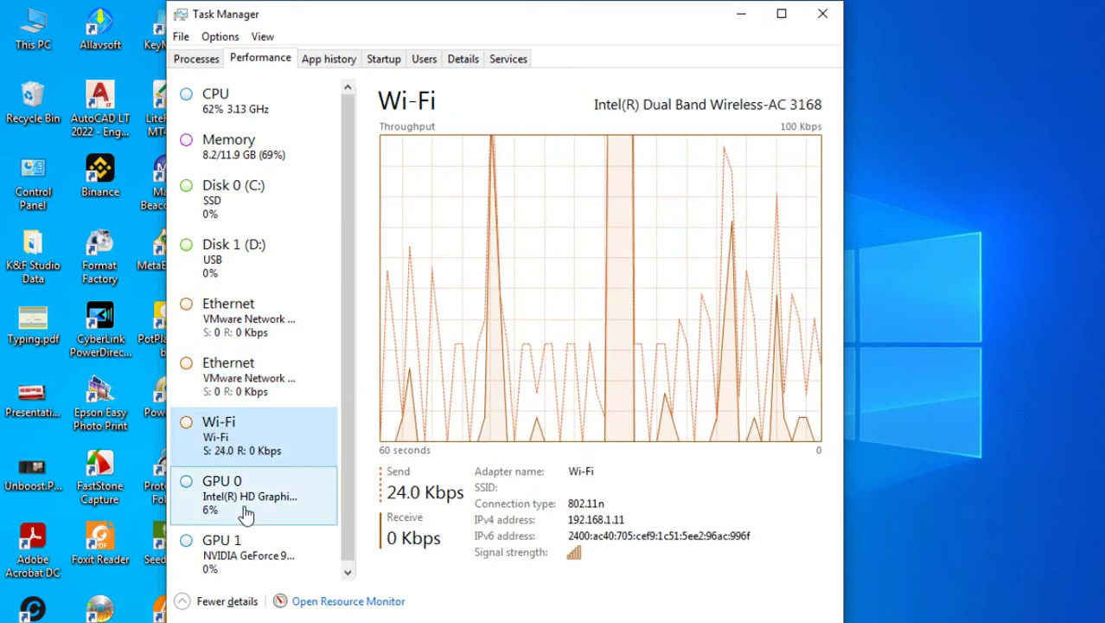
pyautogui.click(246, 512)
pyautogui.click(246, 560)
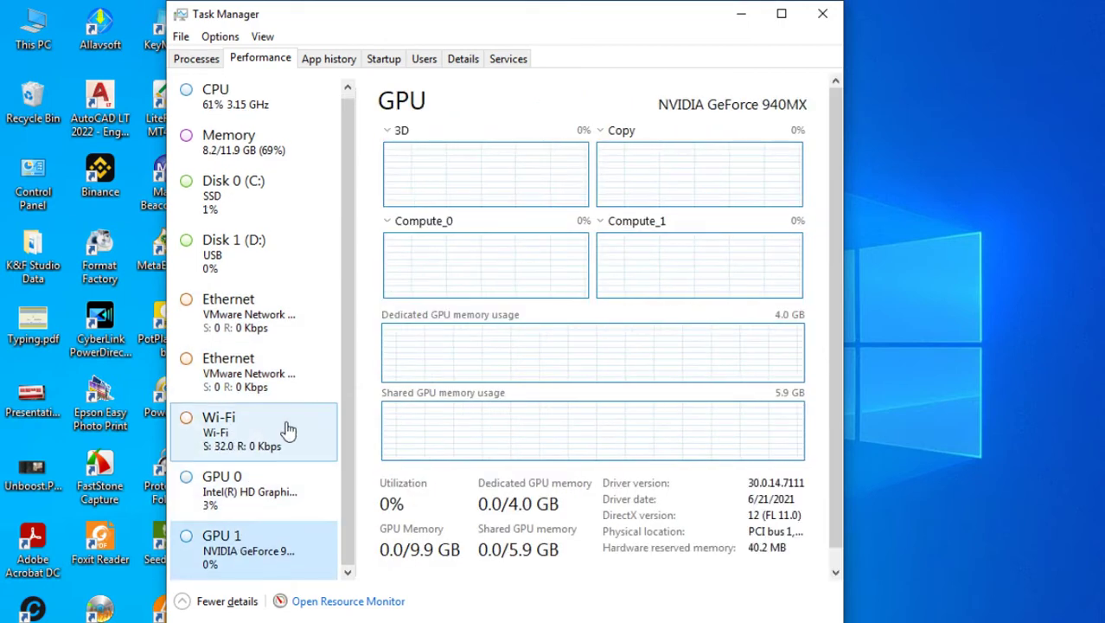
pyautogui.scroll(1, 264, 463)
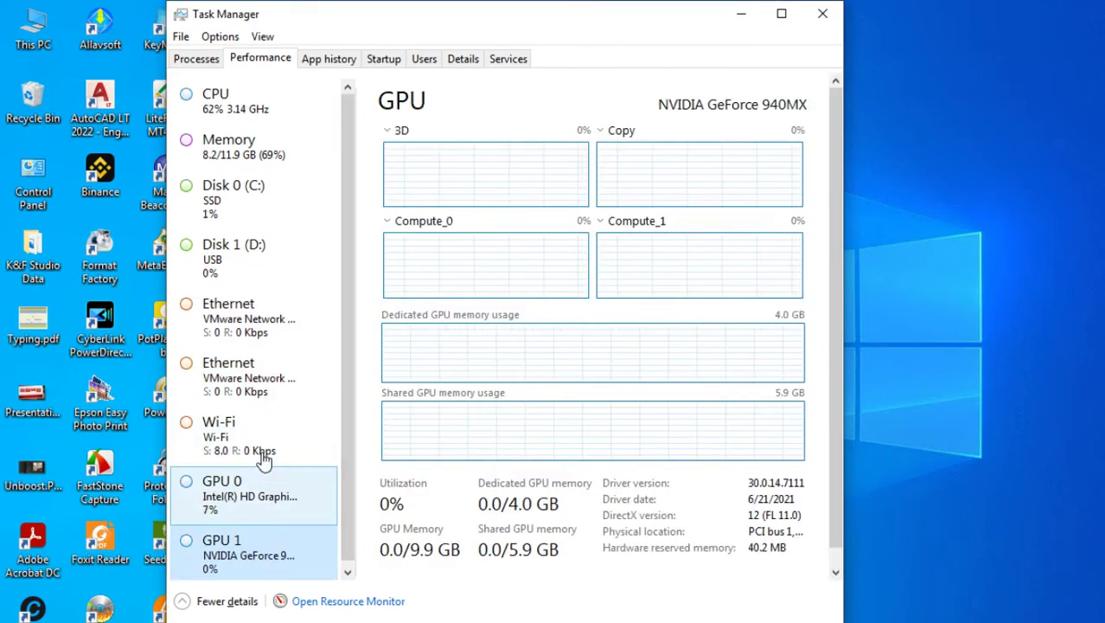
# Examine the CPU model and utilization details again, followed by the memory usage details
pyautogui.click(275, 127)
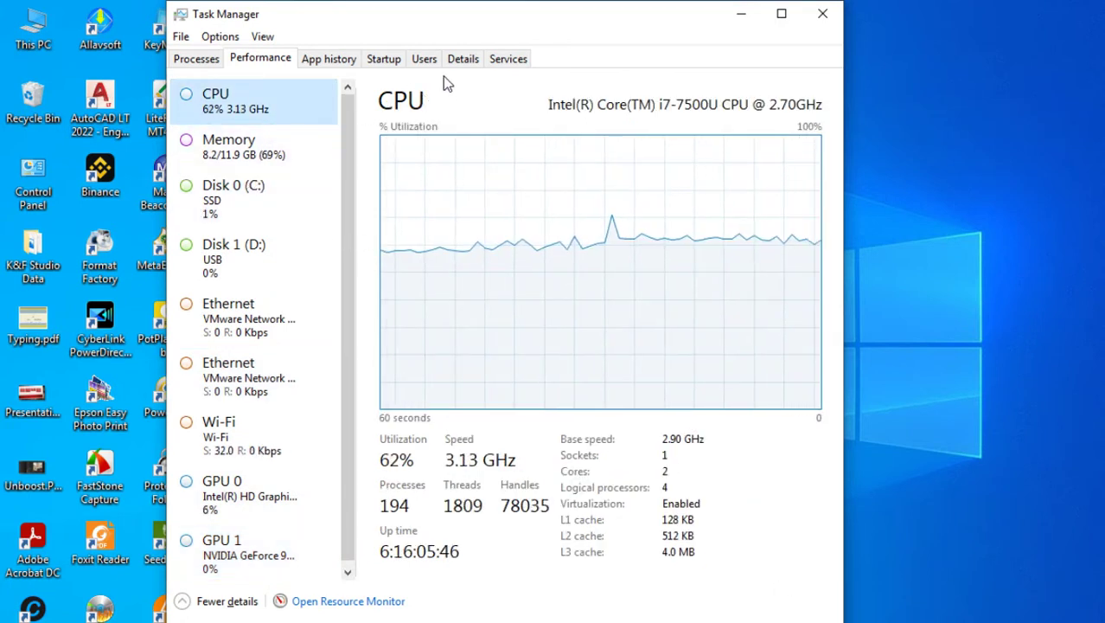
pyautogui.click(550, 110)
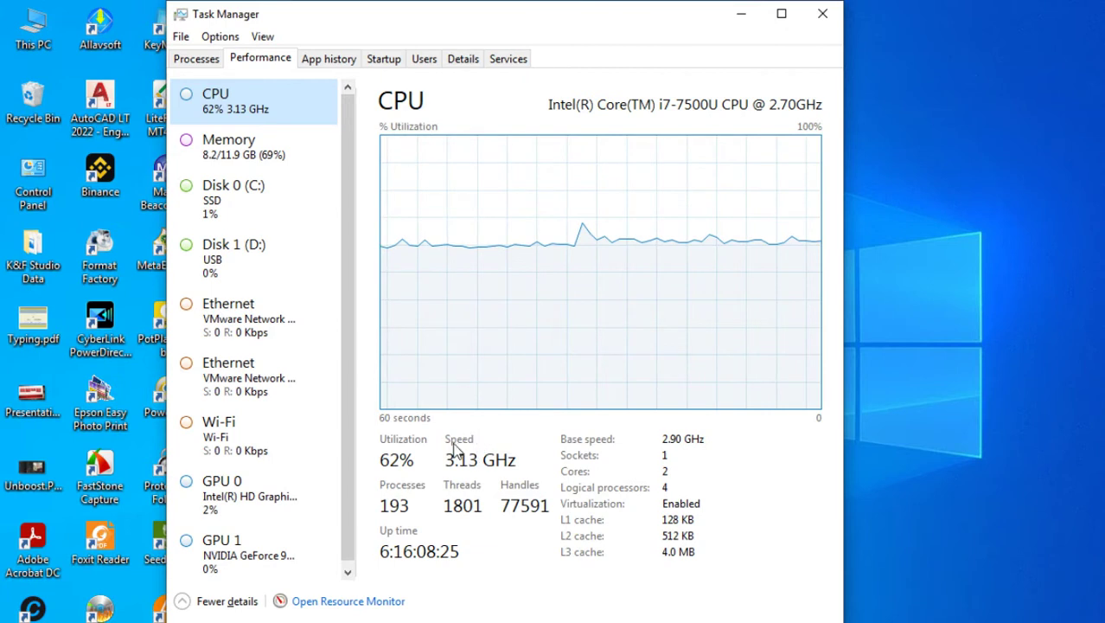
pyautogui.click(230, 159)
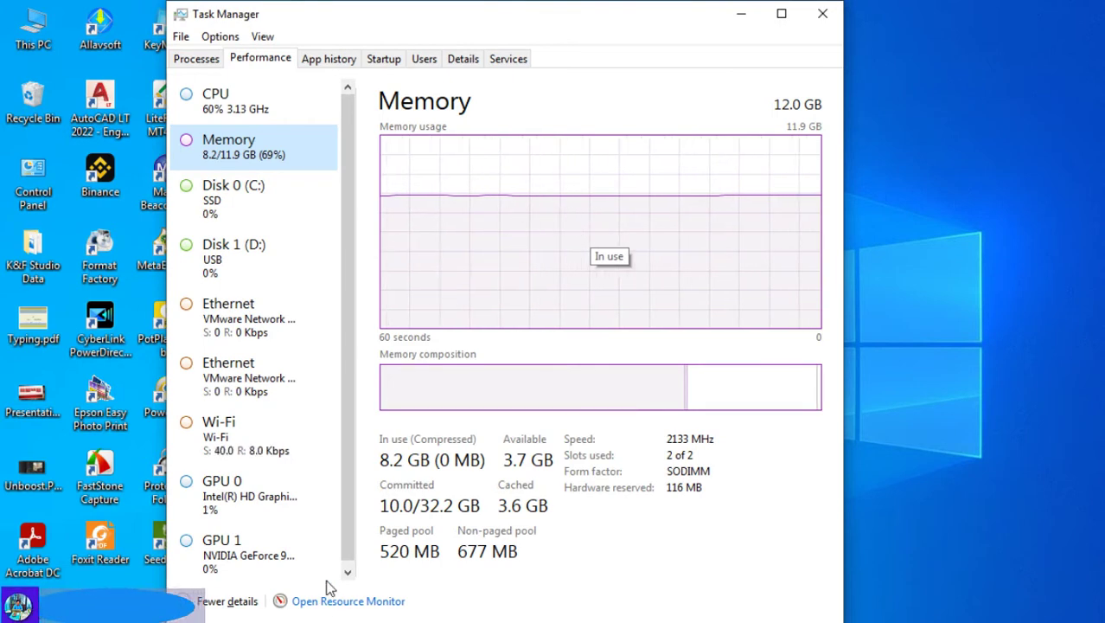
# Switch to Chrome and search Google for "CPU" in a new tab, with the KeyMagic keyboard turned off
pyautogui.moveTo(182, 621)
pyautogui.click(181, 571)
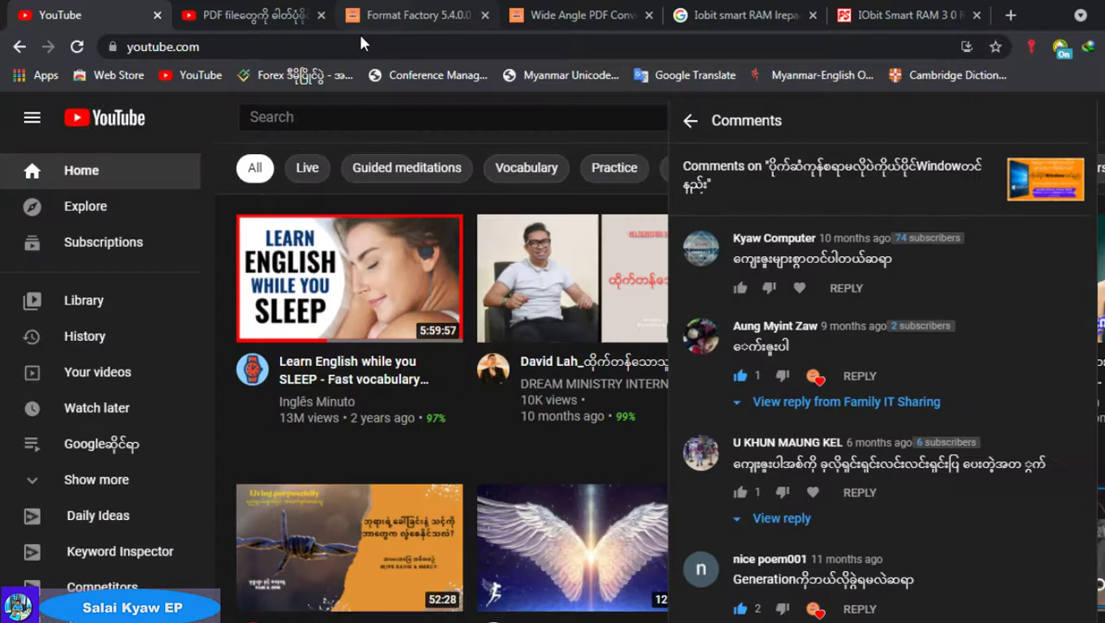
pyautogui.click(1009, 14)
pyautogui.click(498, 377)
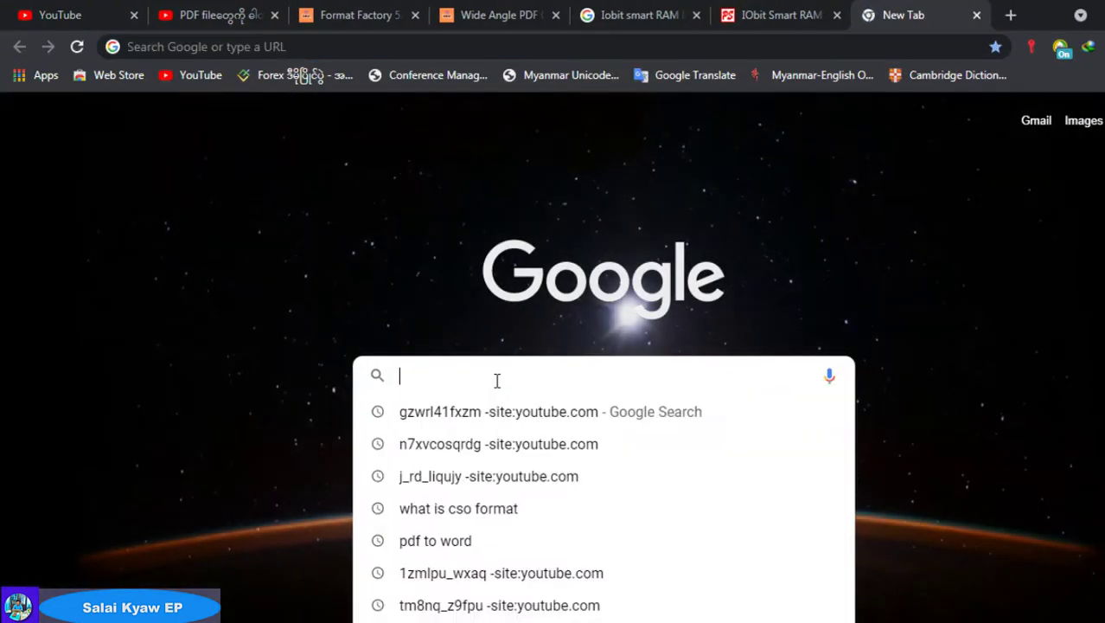
pyautogui.write('ထ')
pyautogui.press('BackSpace')
pyautogui.hotkey('ctrl', 'shift')
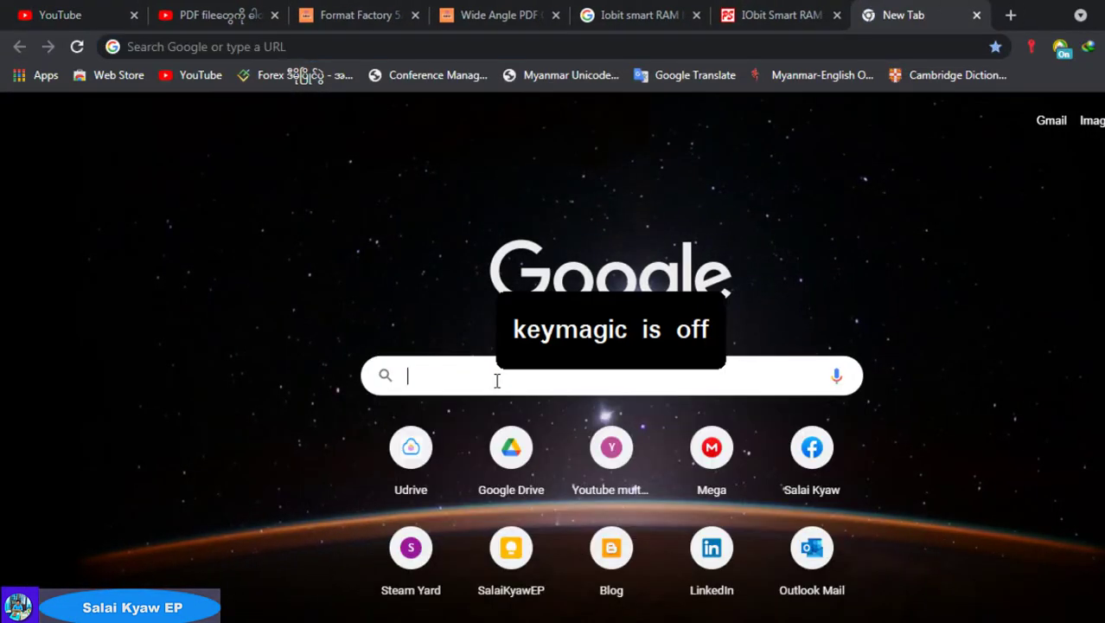
pyautogui.write('CPU')
pyautogui.press('Return')
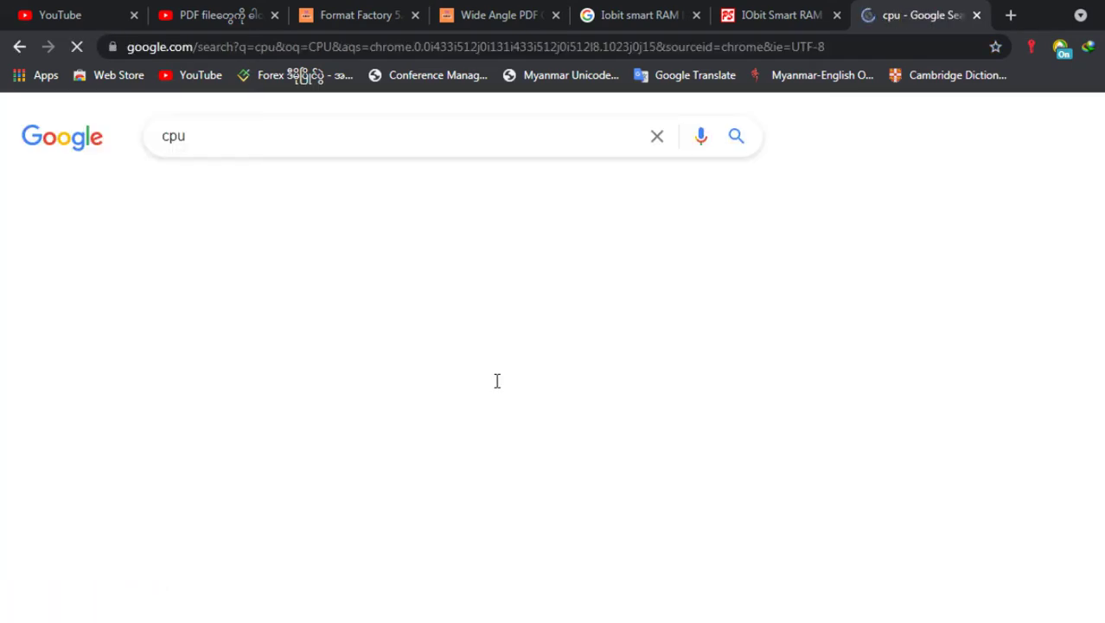
# Show the image results for the cpu search and look through the processor pictures
pyautogui.click(251, 192)
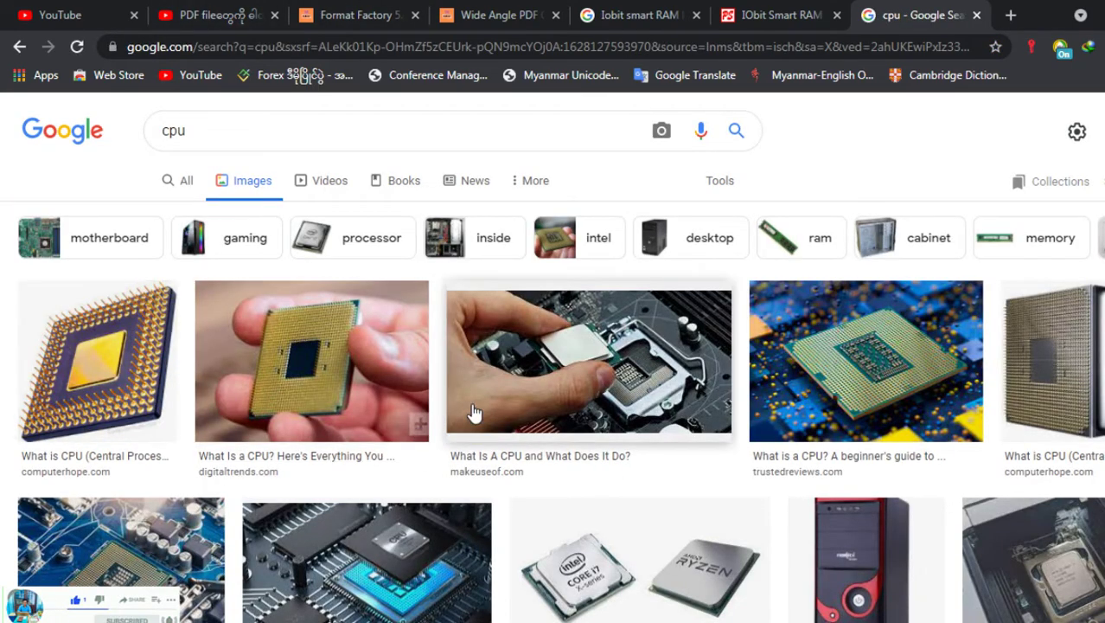
pyautogui.scroll(-2, 464, 414)
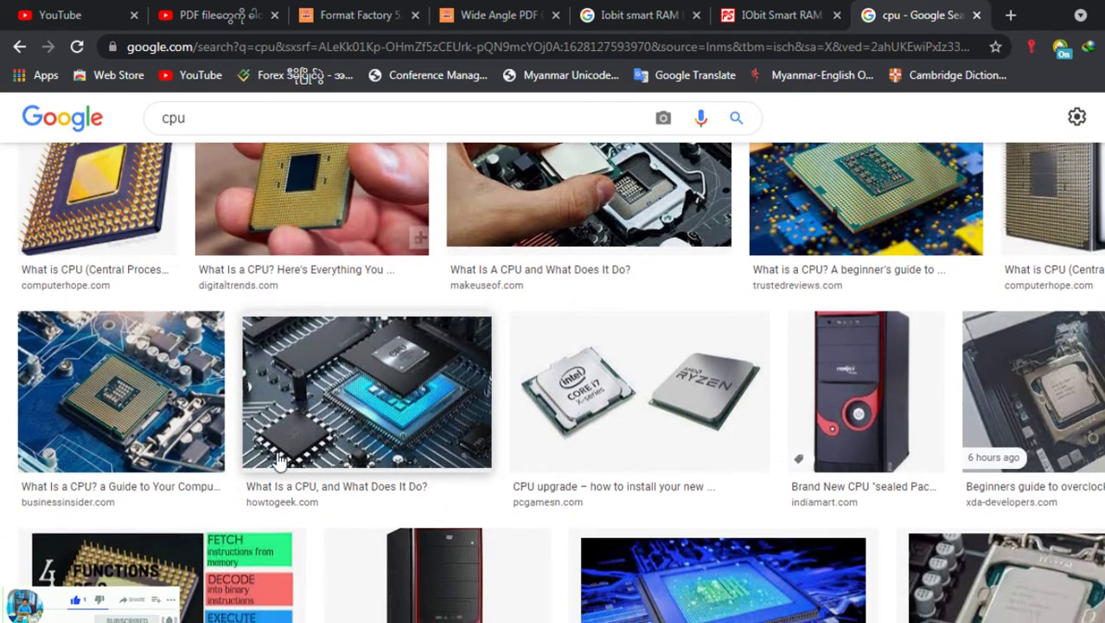
pyautogui.scroll(3, 294, 456)
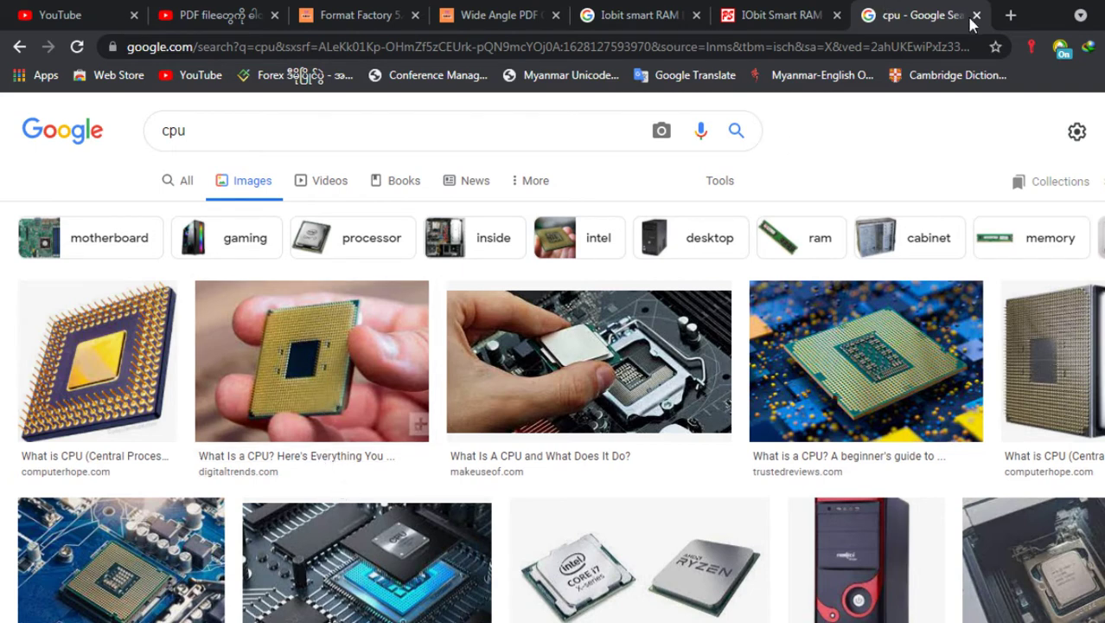
# Replace the image search query with "RAM" and show its picture results
pyautogui.moveTo(207, 136); pyautogui.dragTo(153, 122)
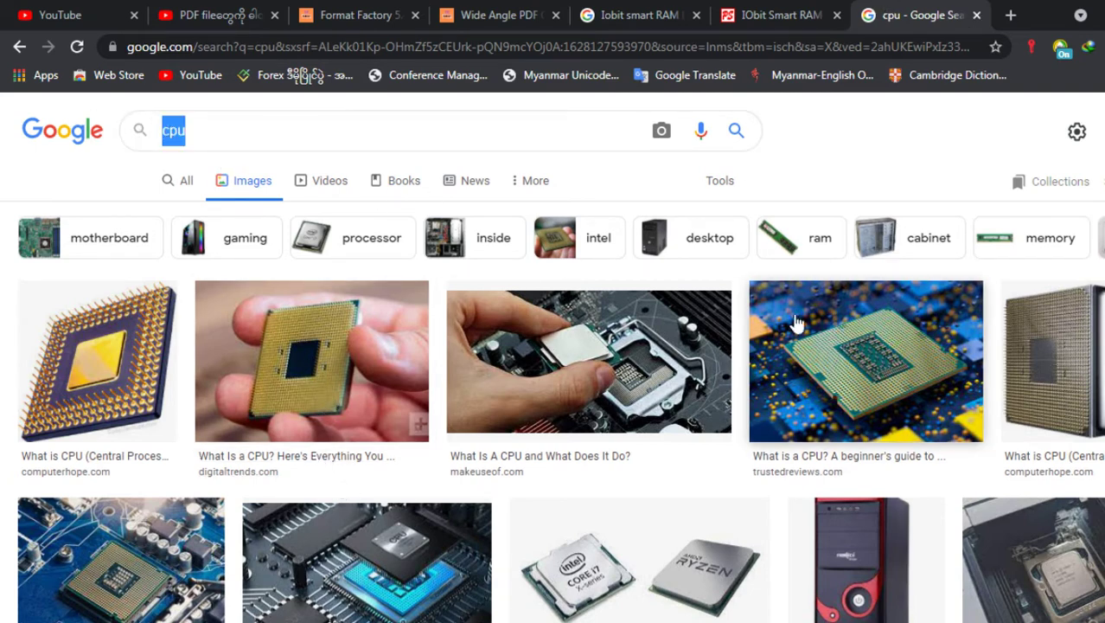
pyautogui.scroll(-5, 648, 430)
pyautogui.scroll(5, 698, 383)
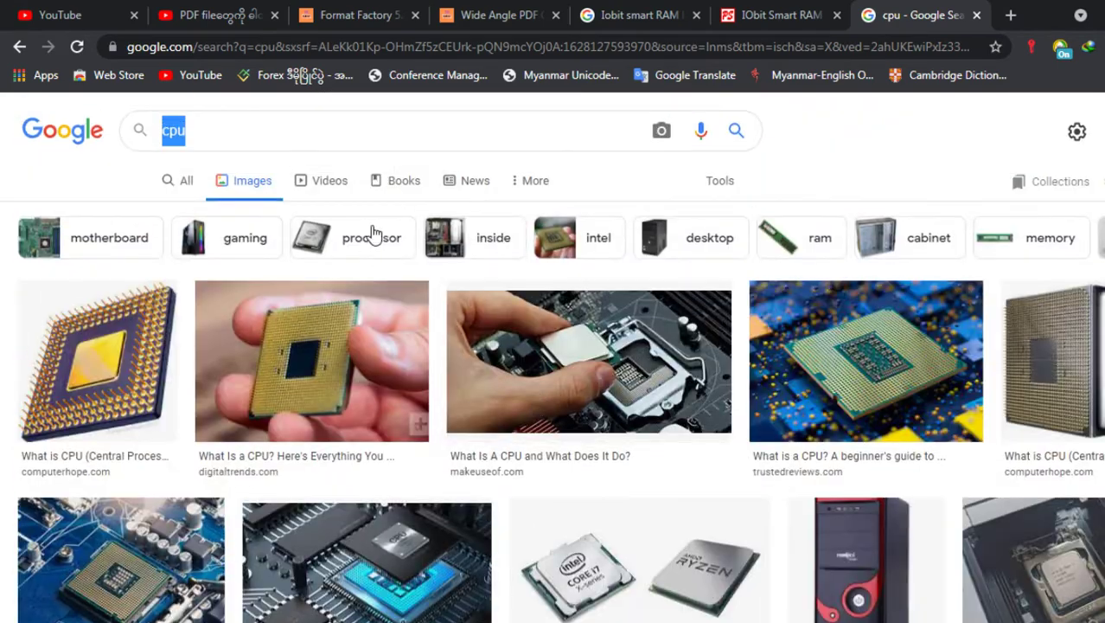
pyautogui.write('RAM')
pyautogui.press('Return')
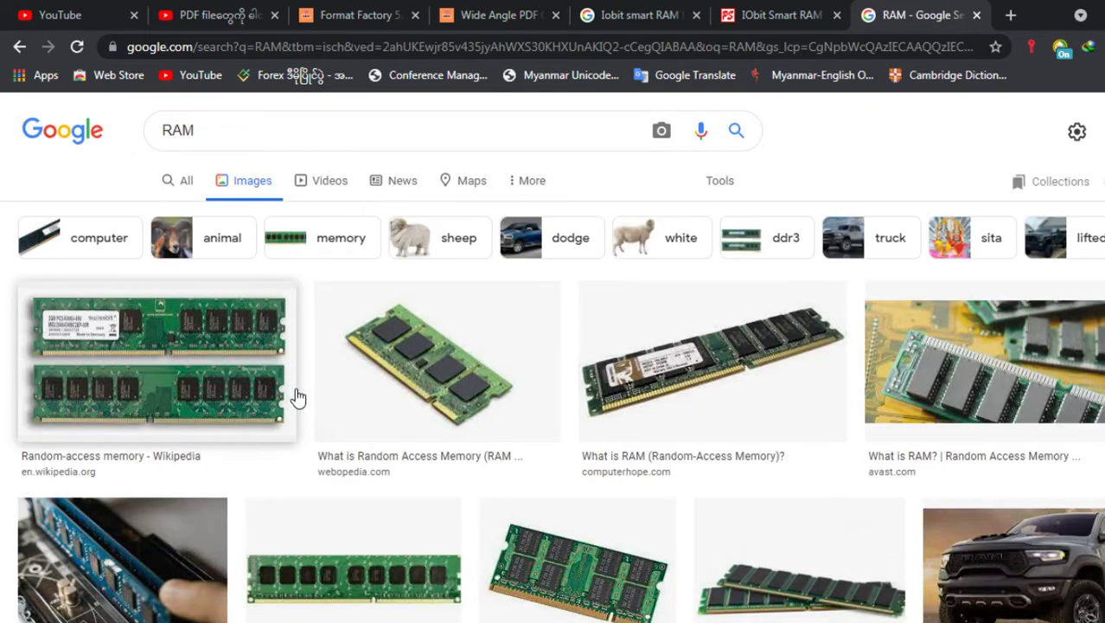
# Refine the image search to "laptop RAM" and look through the memory module pictures
pyautogui.click(163, 129)
pyautogui.write('laptop')
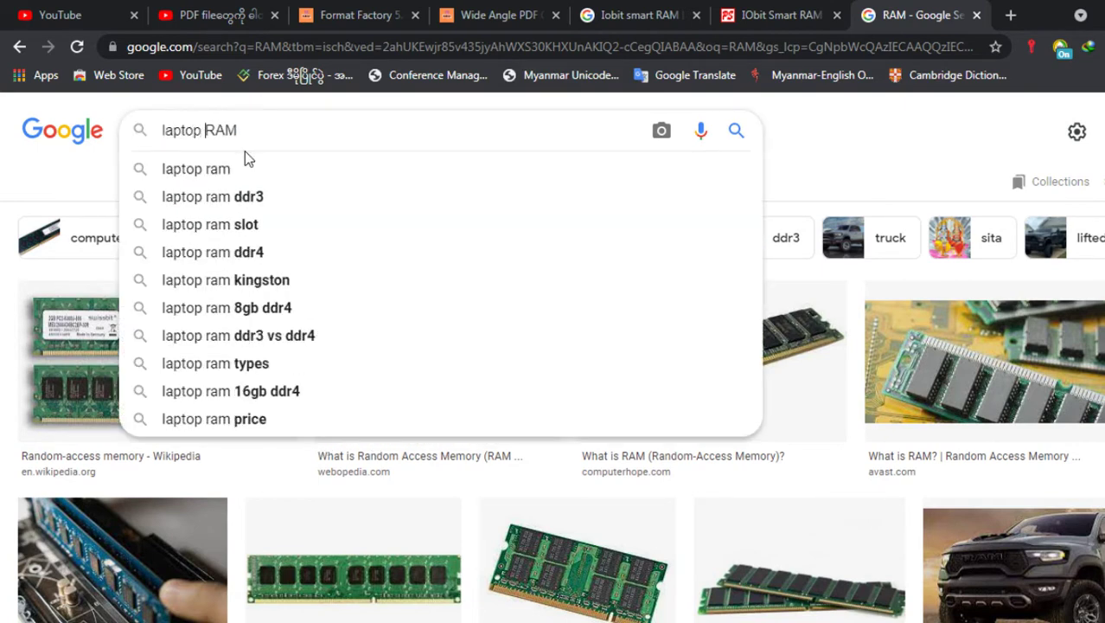
pyautogui.press('Return')
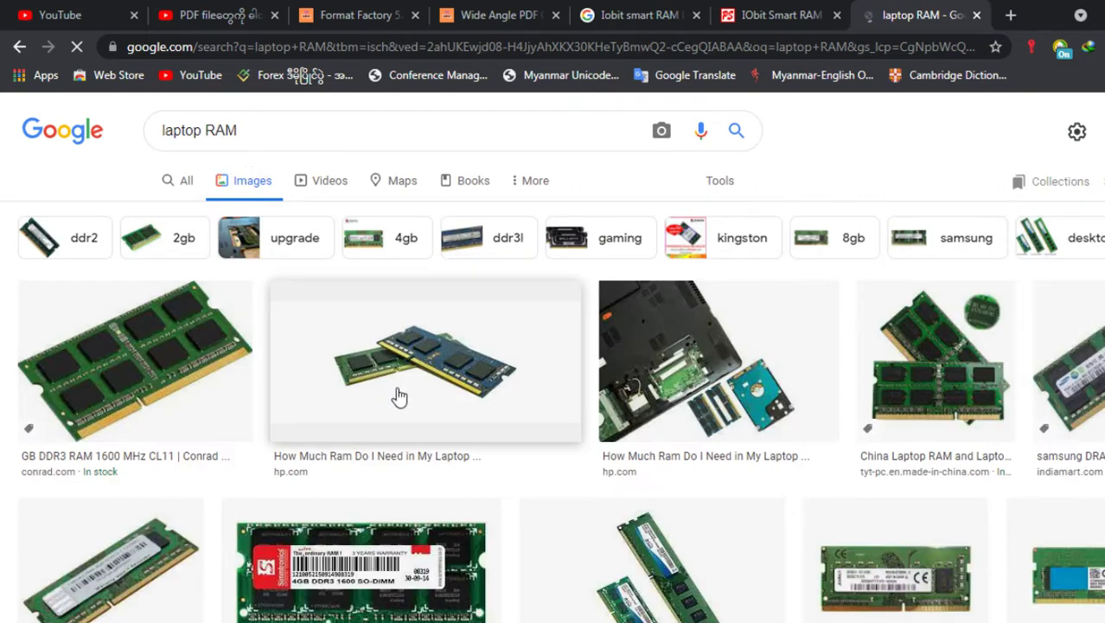
pyautogui.scroll(-2, 450, 393)
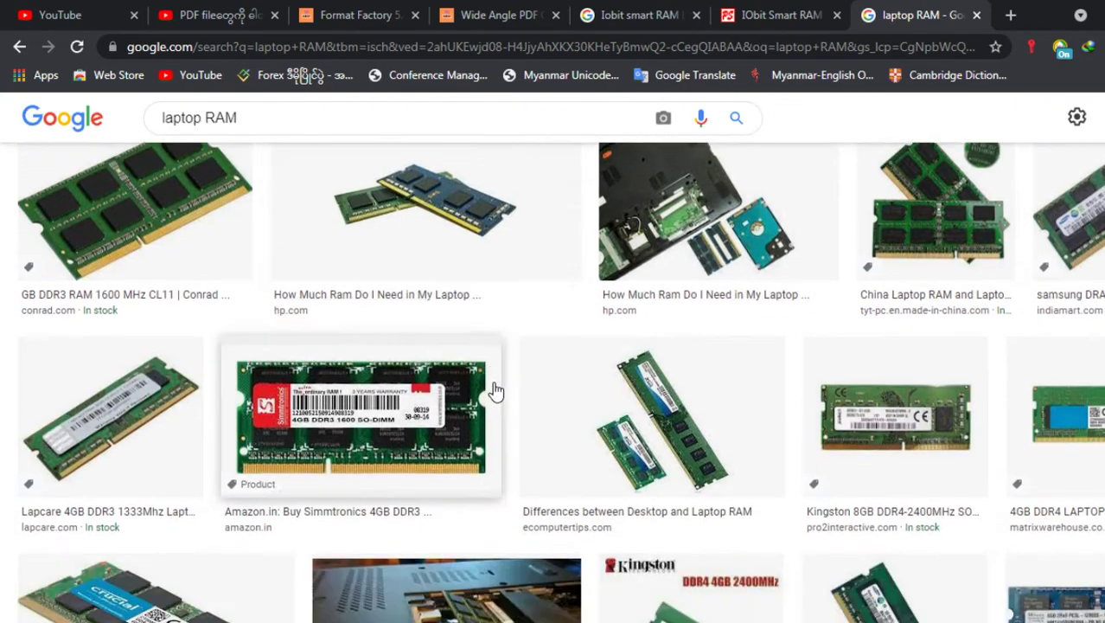
pyautogui.scroll(-9, 492, 380)
pyautogui.scroll(7, 490, 370)
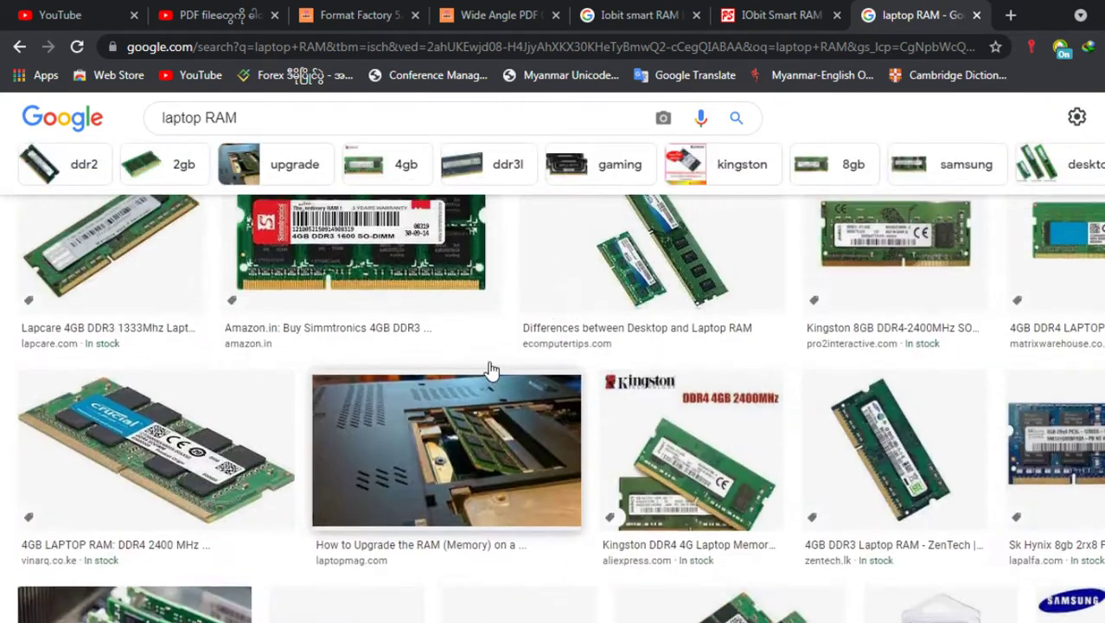
pyautogui.scroll(4, 490, 370)
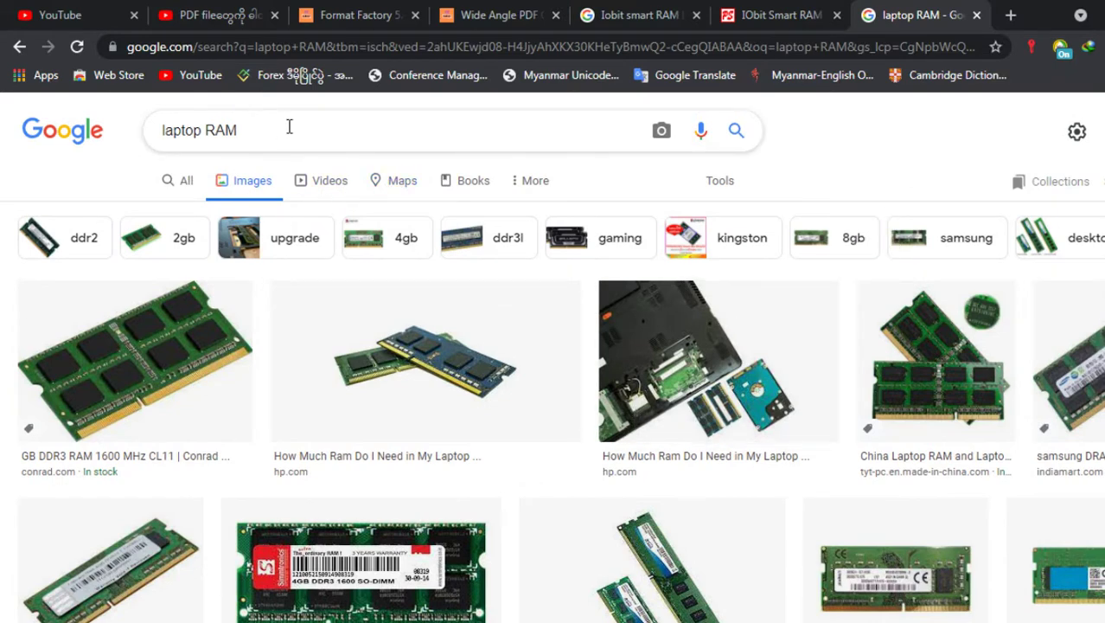
# Search Google Images for "GPU" and look through the graphics card pictures
pyautogui.moveTo(288, 128); pyautogui.dragTo(50, 121)
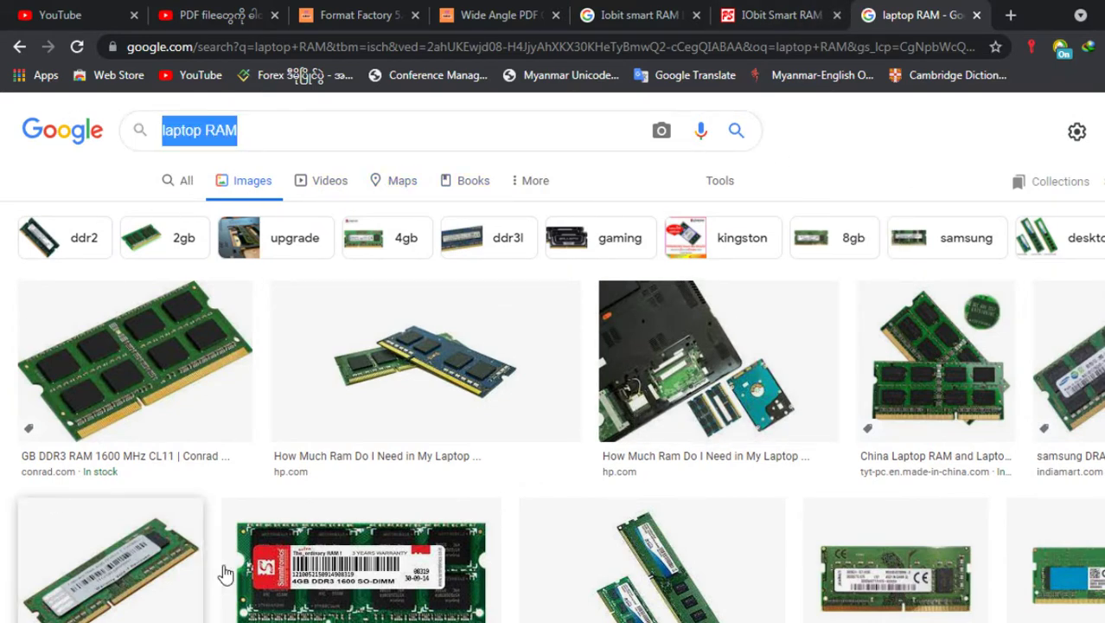
pyautogui.write('GPU')
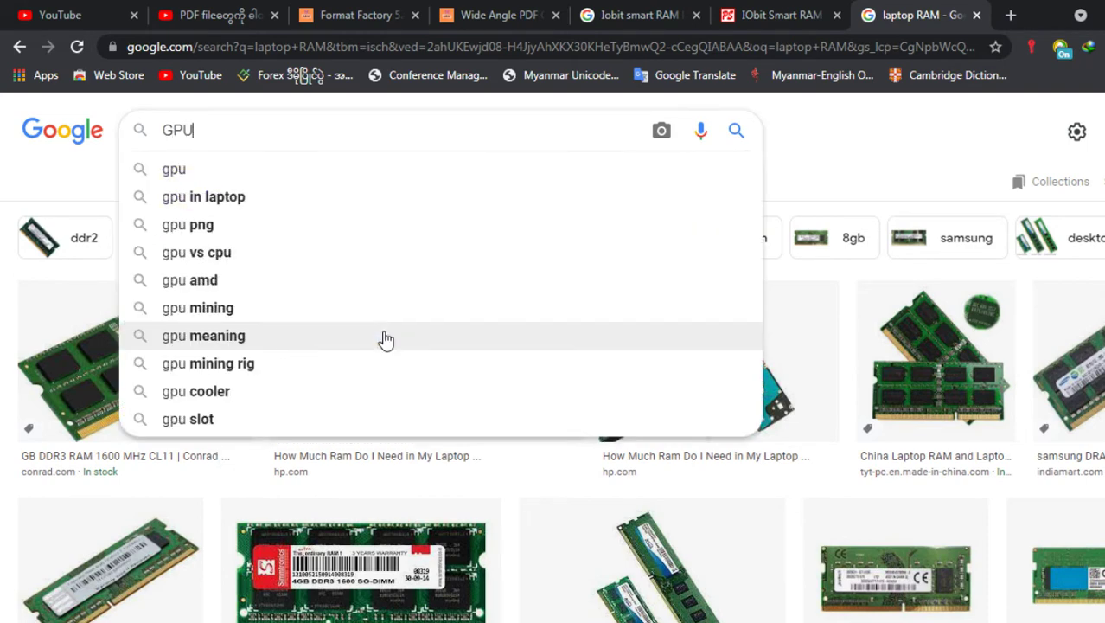
pyautogui.press('Return')
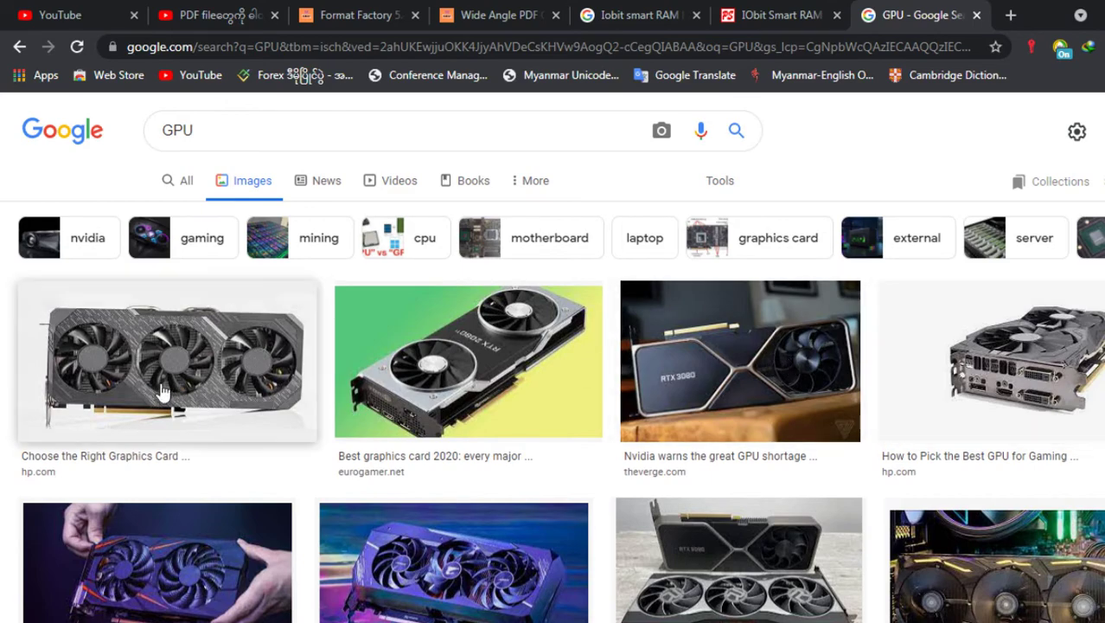
pyautogui.scroll(-4, 456, 395)
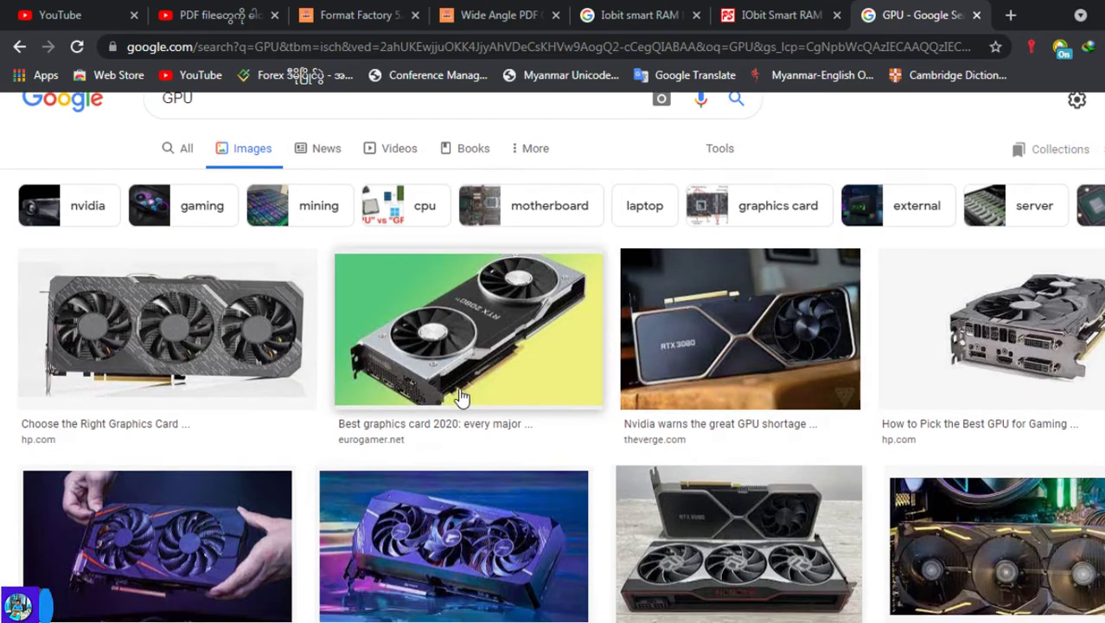
pyautogui.scroll(-3, 787, 384)
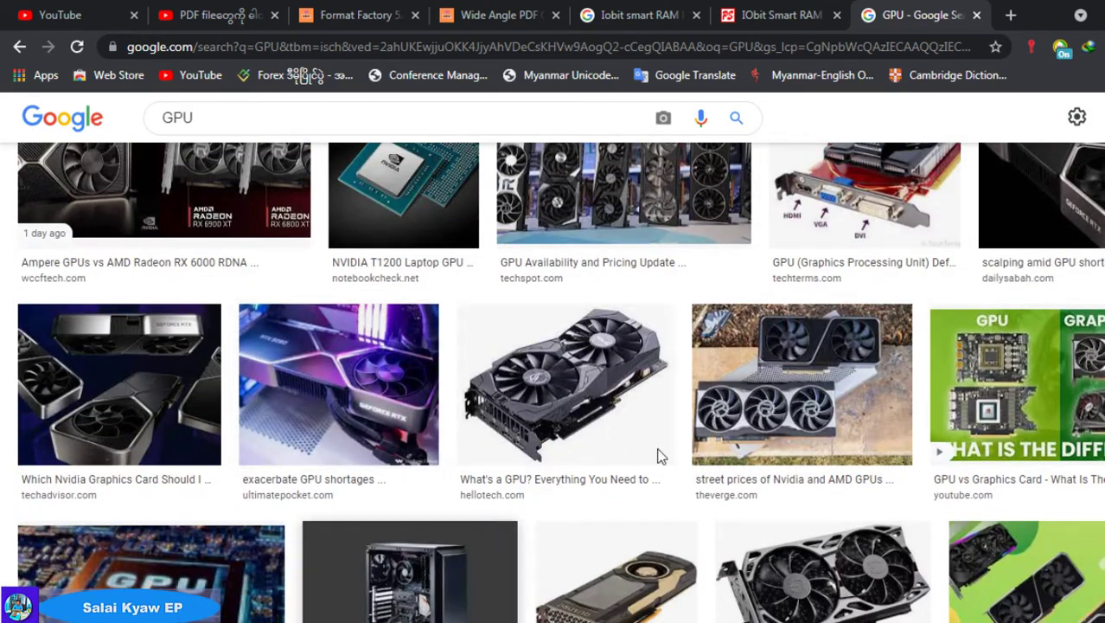
pyautogui.scroll(6, 659, 452)
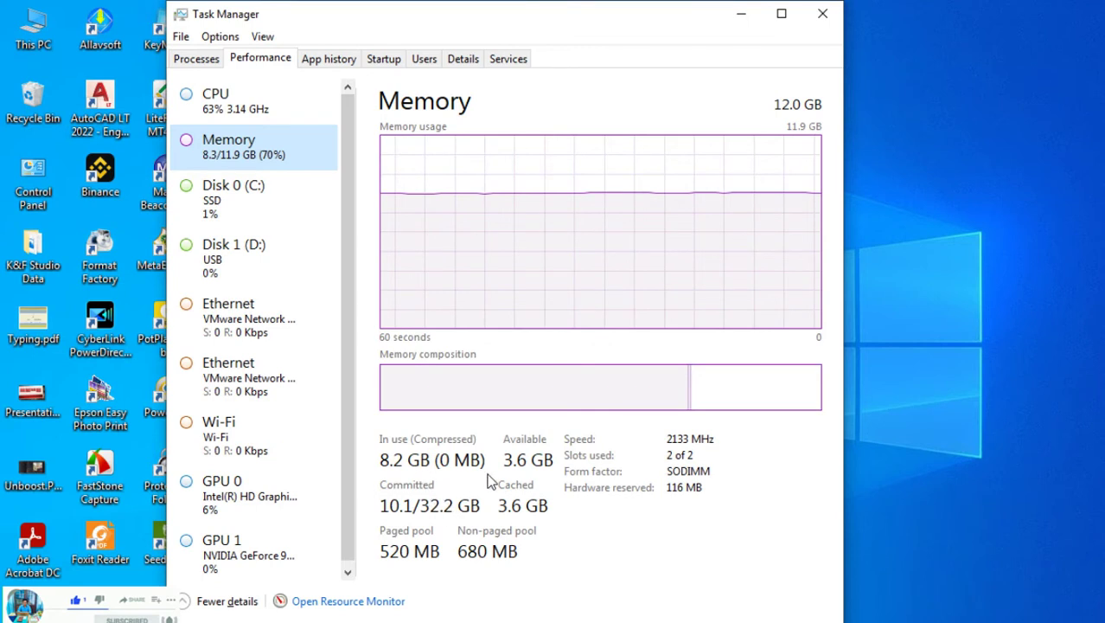
# Switch to Task Manager and examine the performance details of Memory, Disk 0 (C:) and Disk 1 (D:)
pyautogui.click(566, 465)
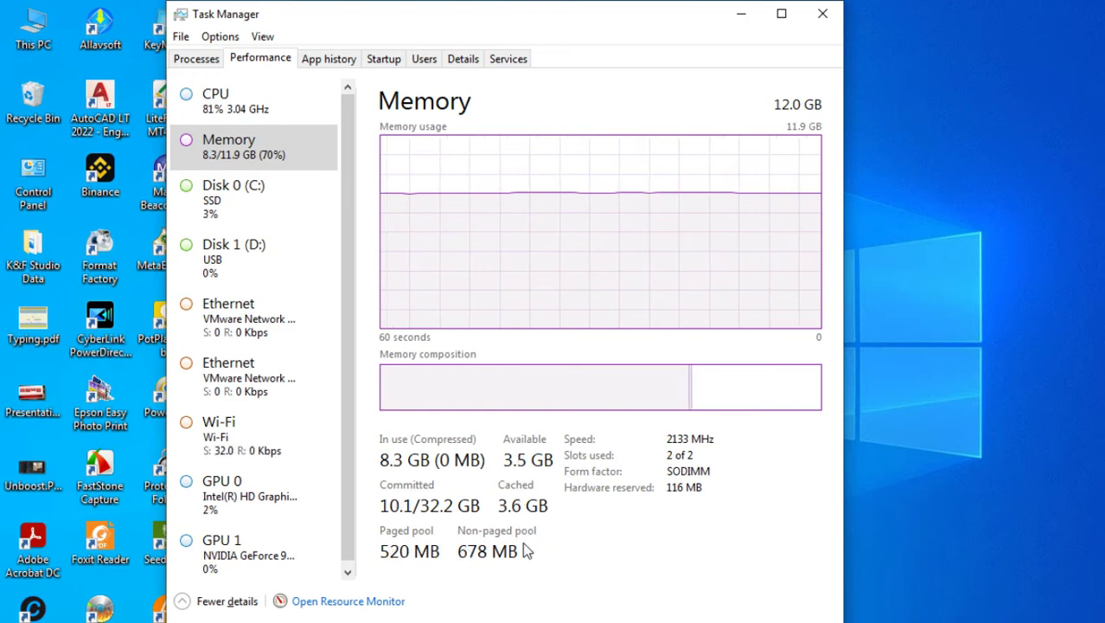
pyautogui.click(249, 197)
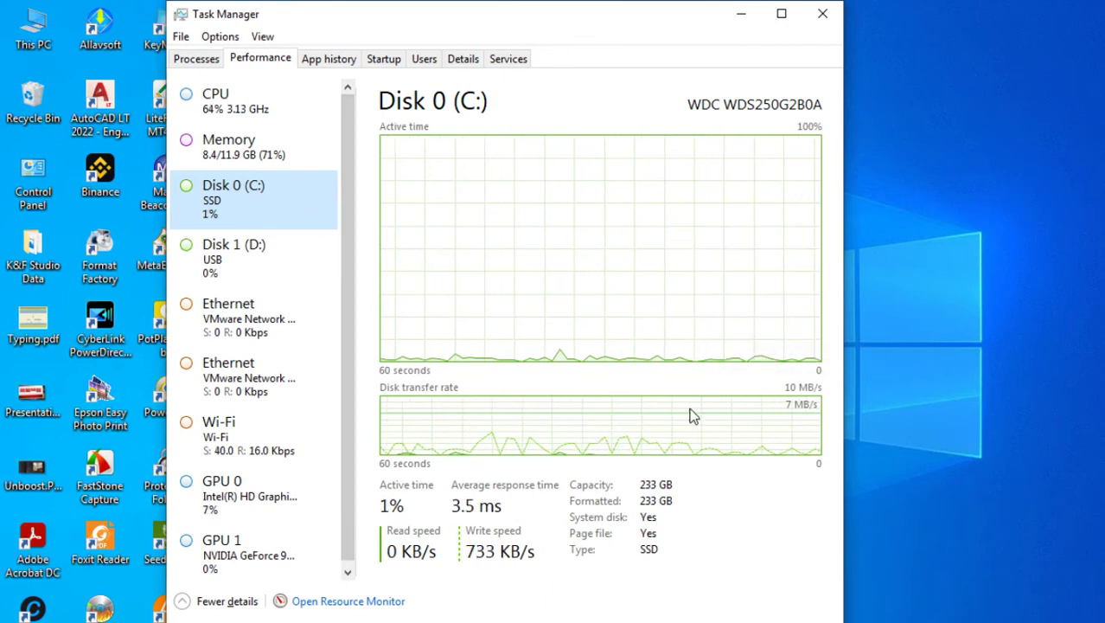
pyautogui.click(252, 264)
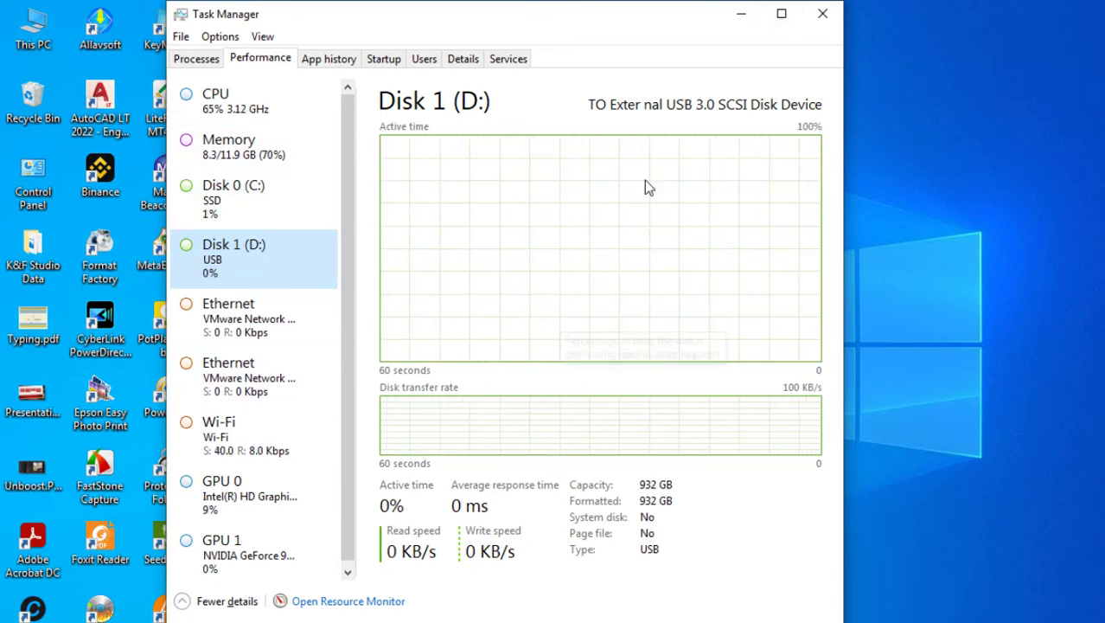
# Examine the performance details of the two VMware Ethernet adapters, the Wi-Fi connection and both GPUs
pyautogui.click(259, 318)
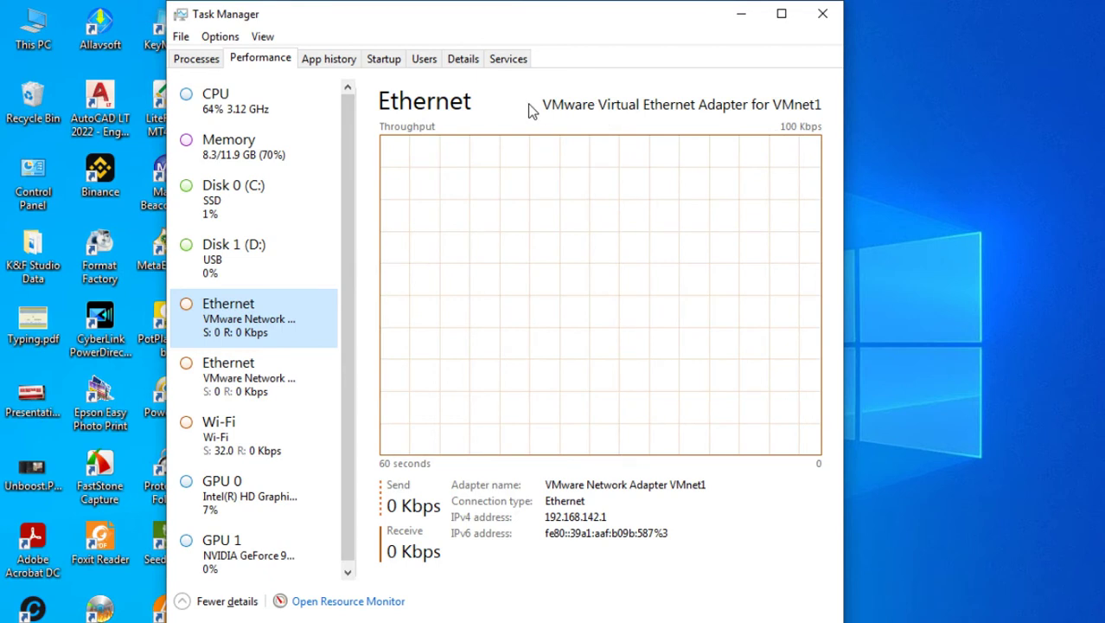
pyautogui.click(268, 384)
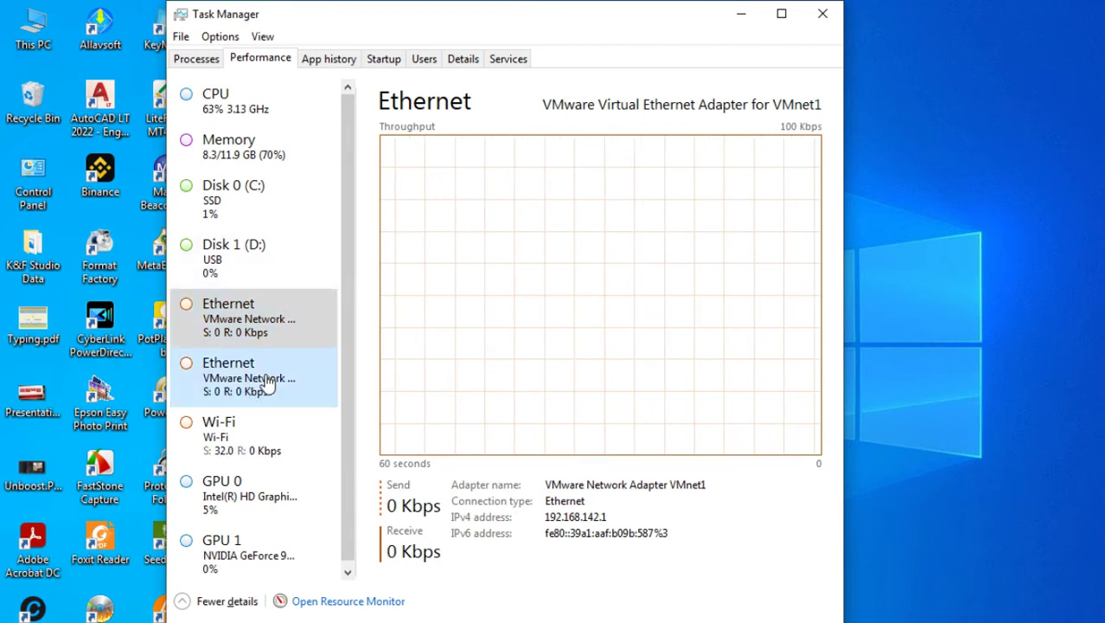
pyautogui.click(235, 321)
pyautogui.click(259, 391)
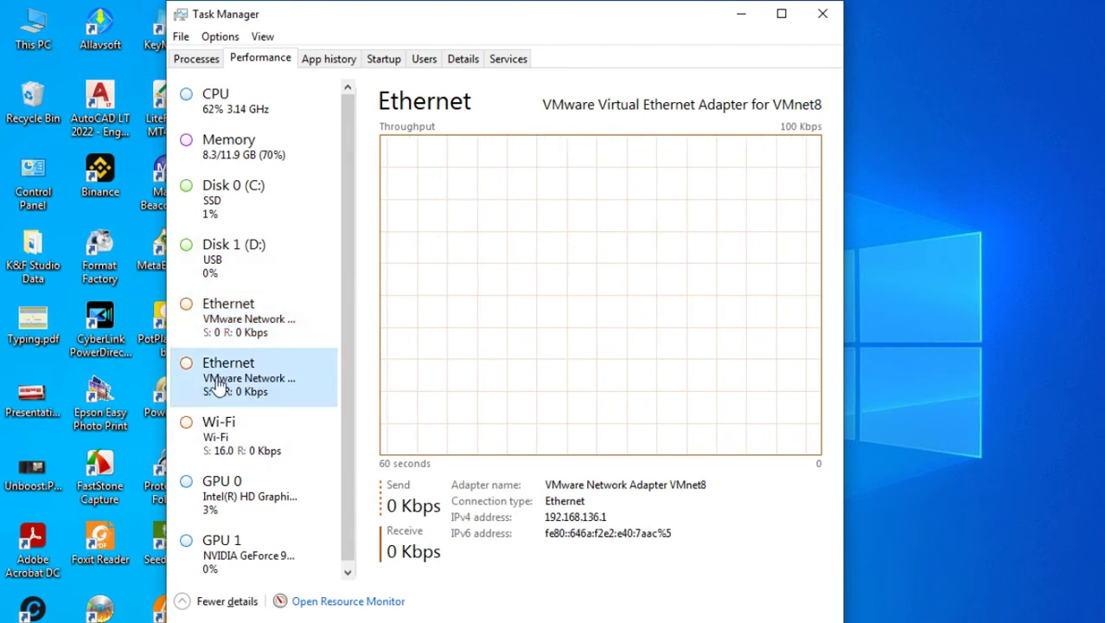
pyautogui.click(244, 454)
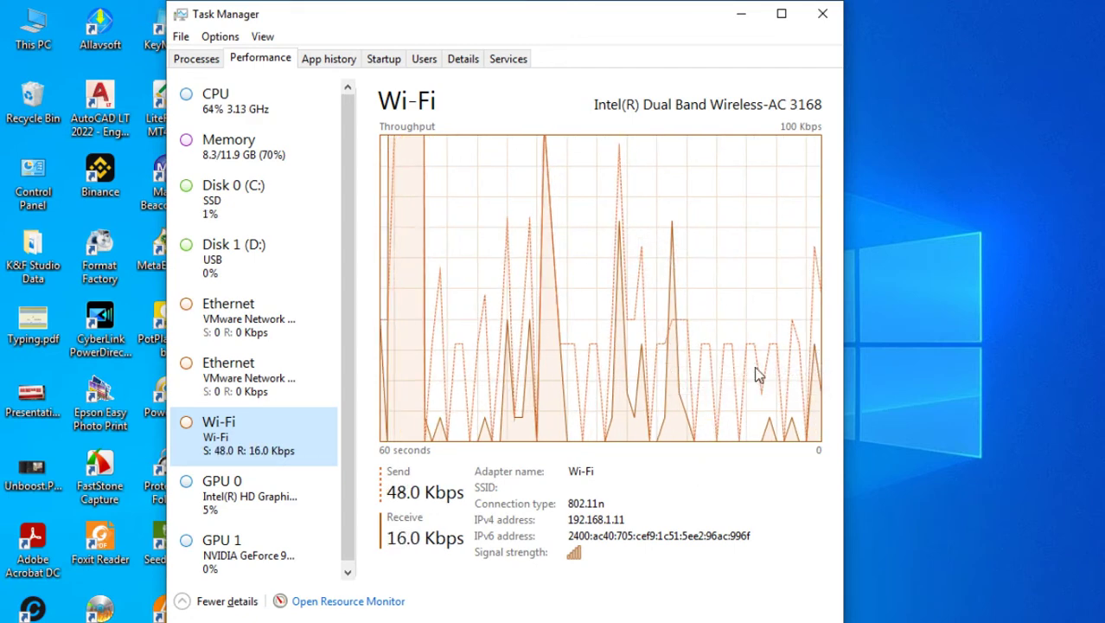
pyautogui.click(316, 480)
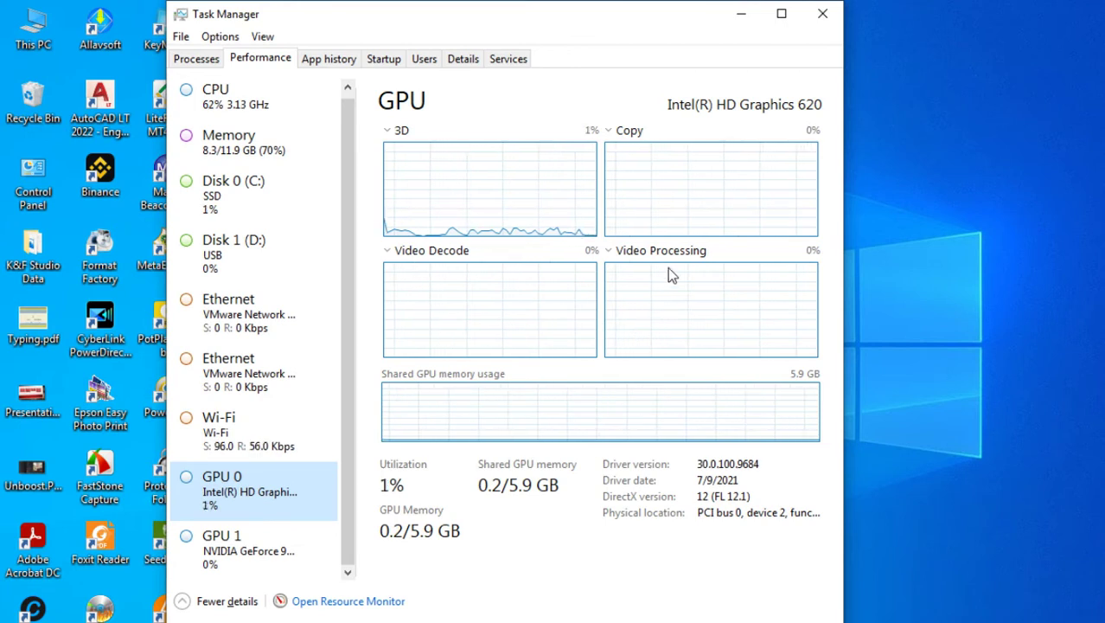
pyautogui.click(212, 560)
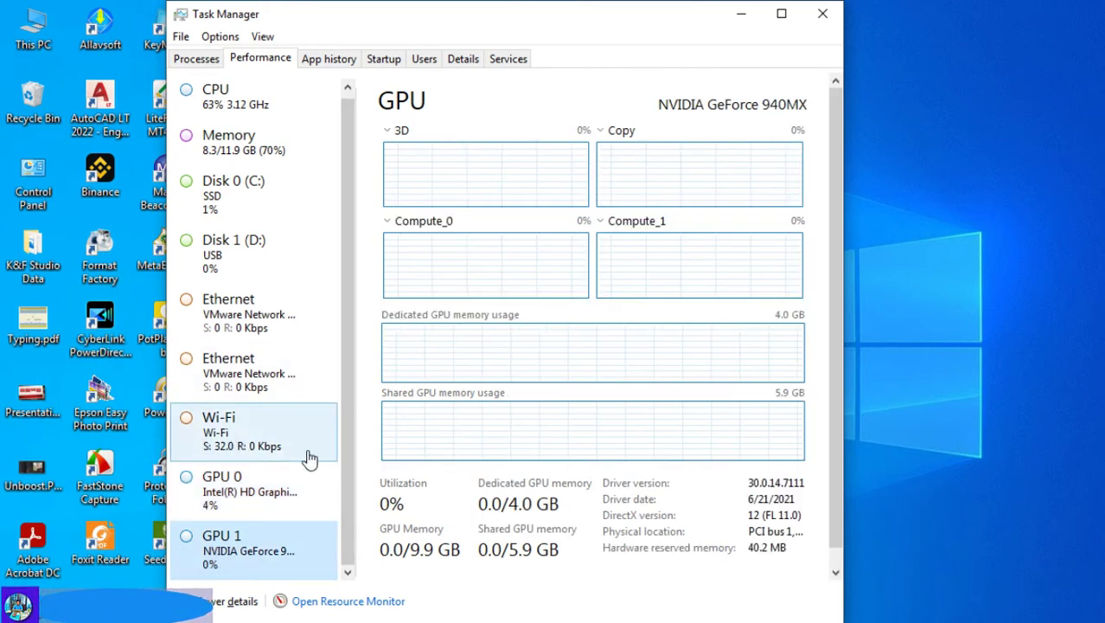
# Open Resource Monitor and look through its CPU processes, memory usage and disk activity
pyautogui.click(328, 602)
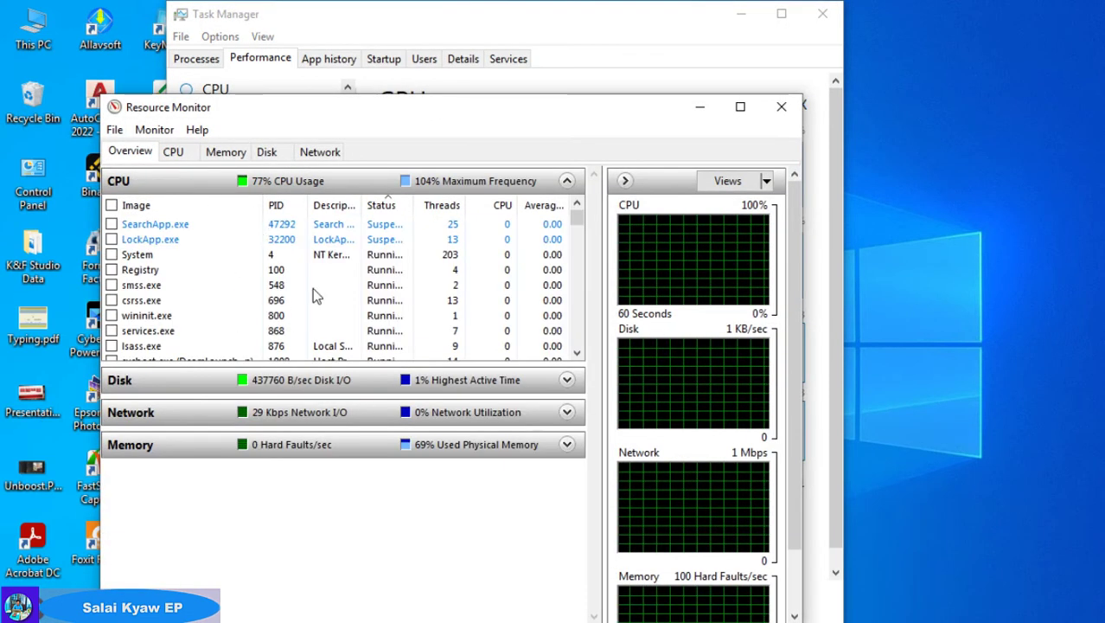
pyautogui.click(173, 151)
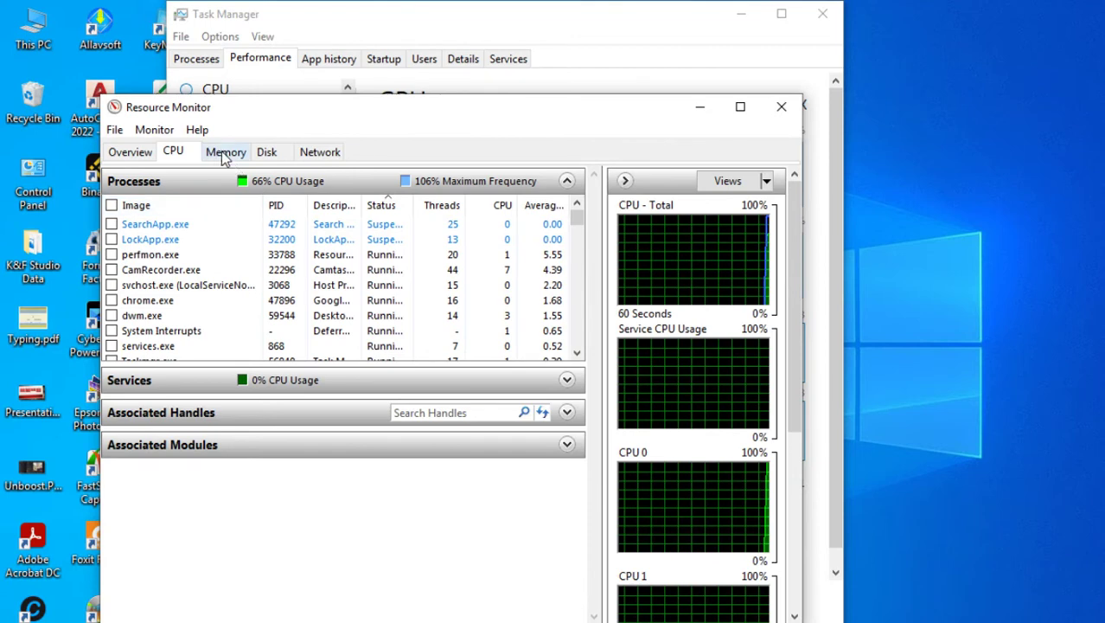
pyautogui.scroll(-8, 173, 292)
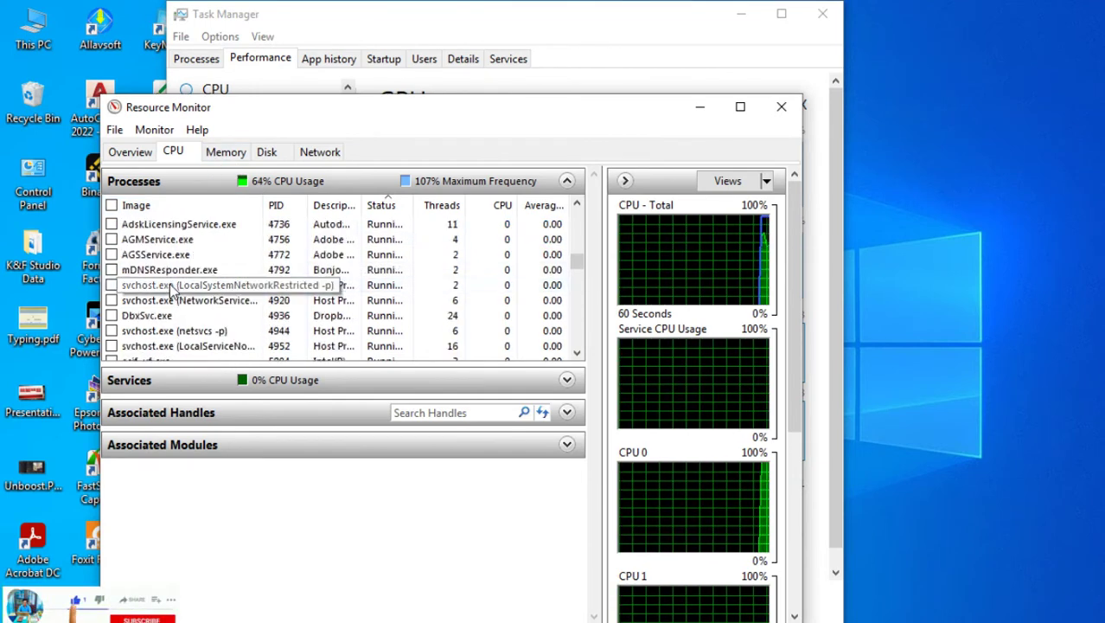
pyautogui.scroll(-5, 173, 291)
pyautogui.scroll(-10, 242, 270)
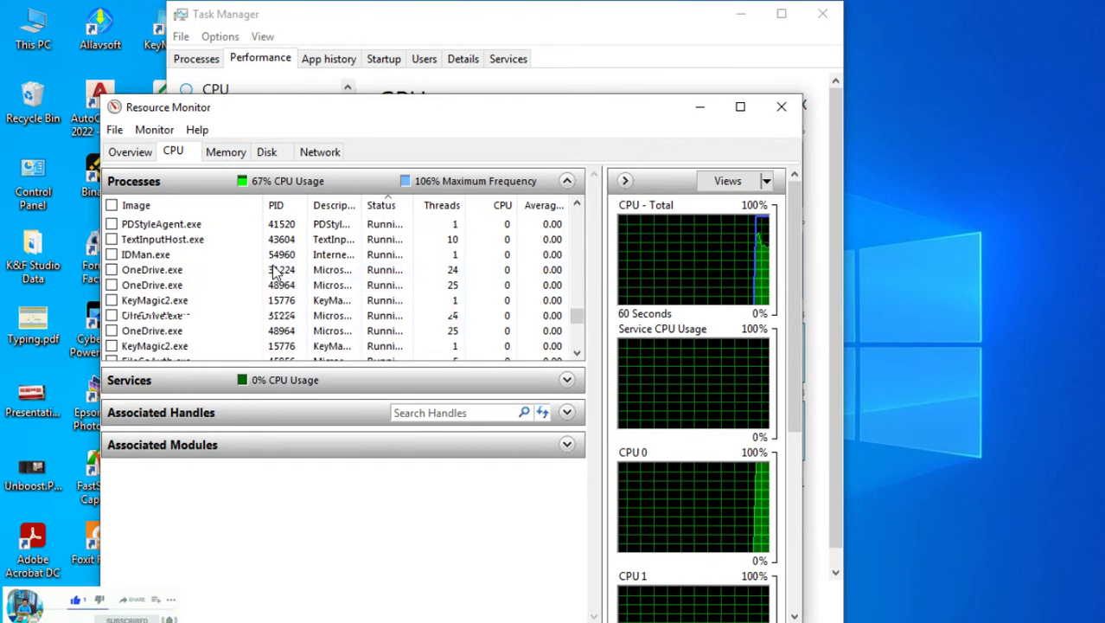
pyautogui.click(218, 156)
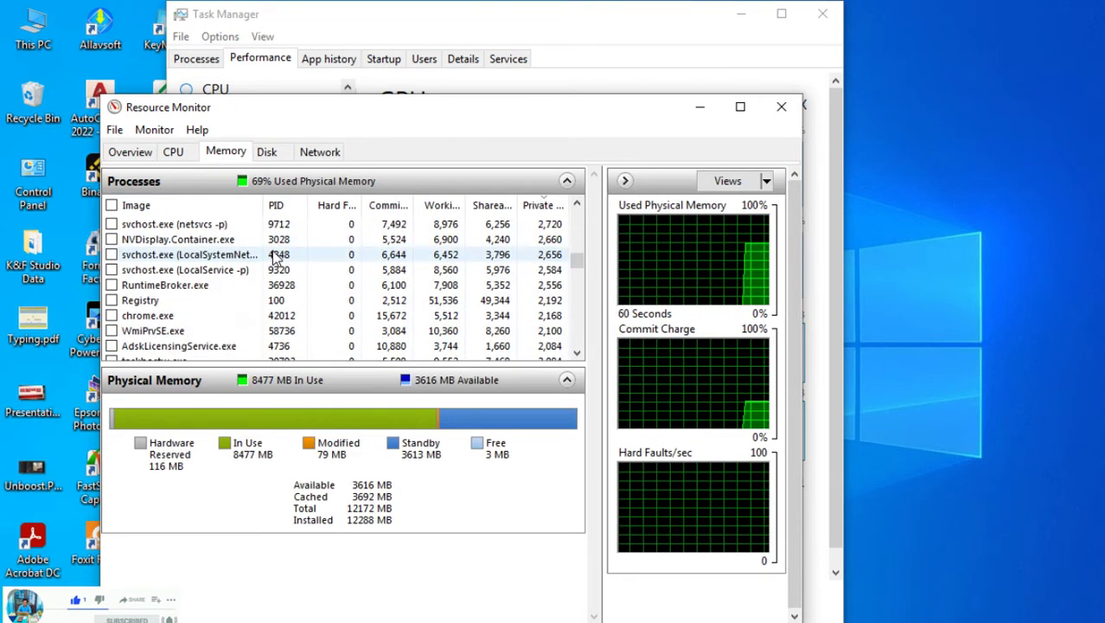
pyautogui.click(271, 153)
# Examine the processes with network activity and the network graphs in Resource Monitor, and close it
pyautogui.click(320, 154)
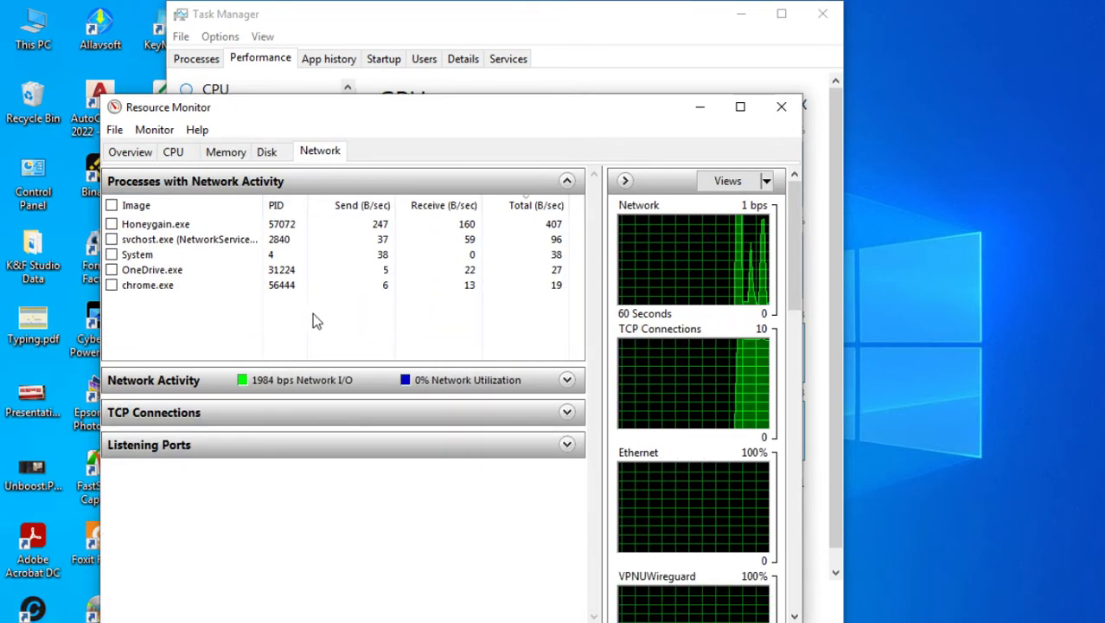
pyautogui.scroll(-10, 661, 368)
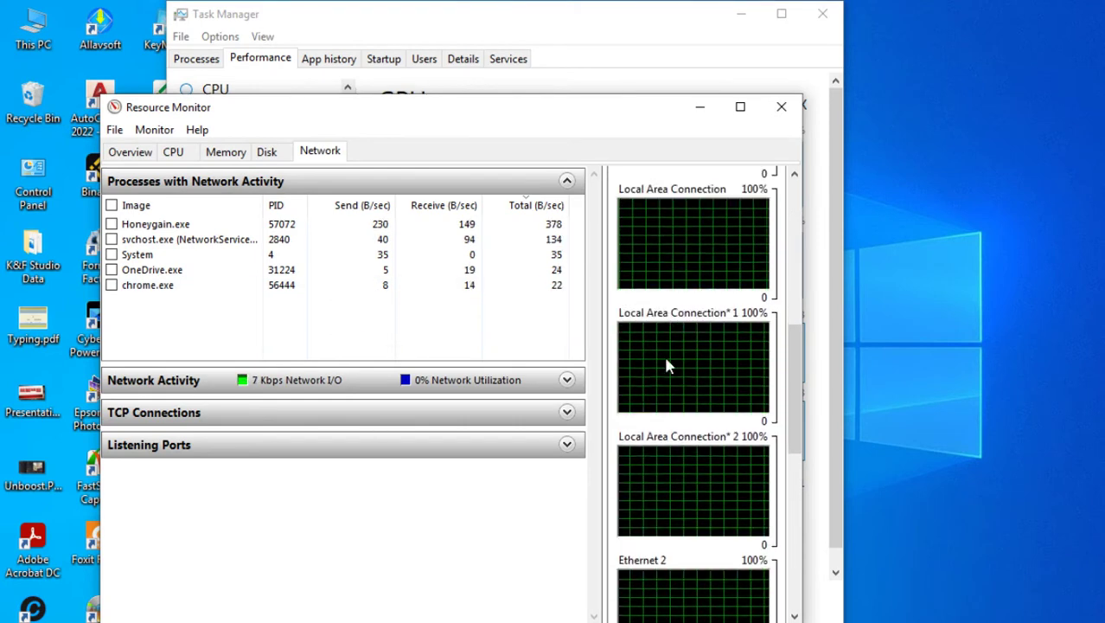
pyautogui.scroll(-3, 672, 333)
pyautogui.scroll(6, 726, 313)
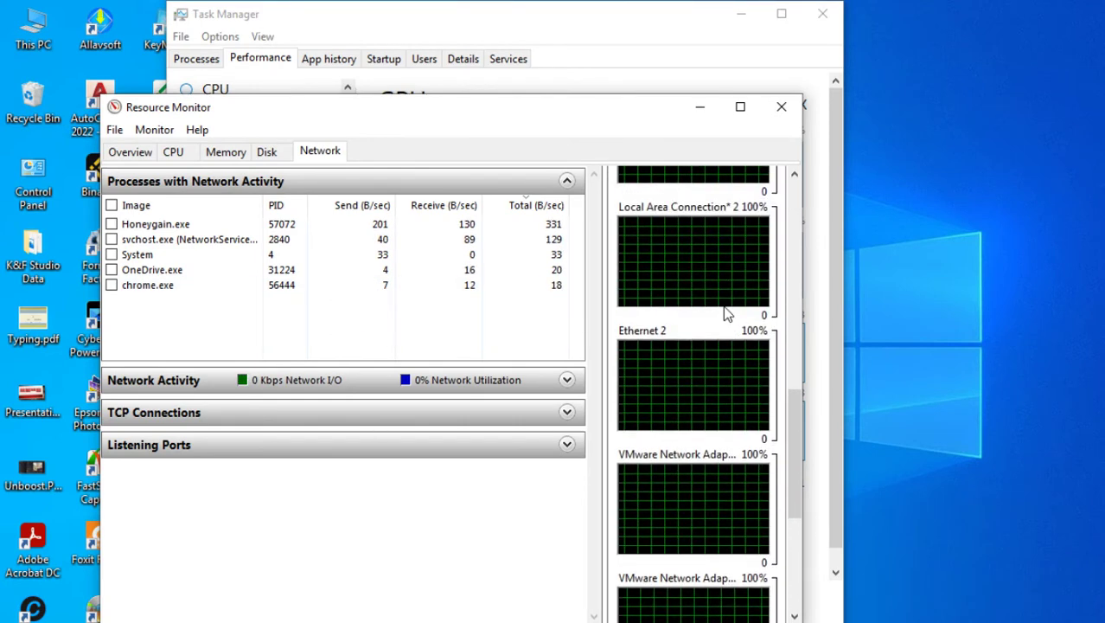
pyautogui.scroll(5, 725, 327)
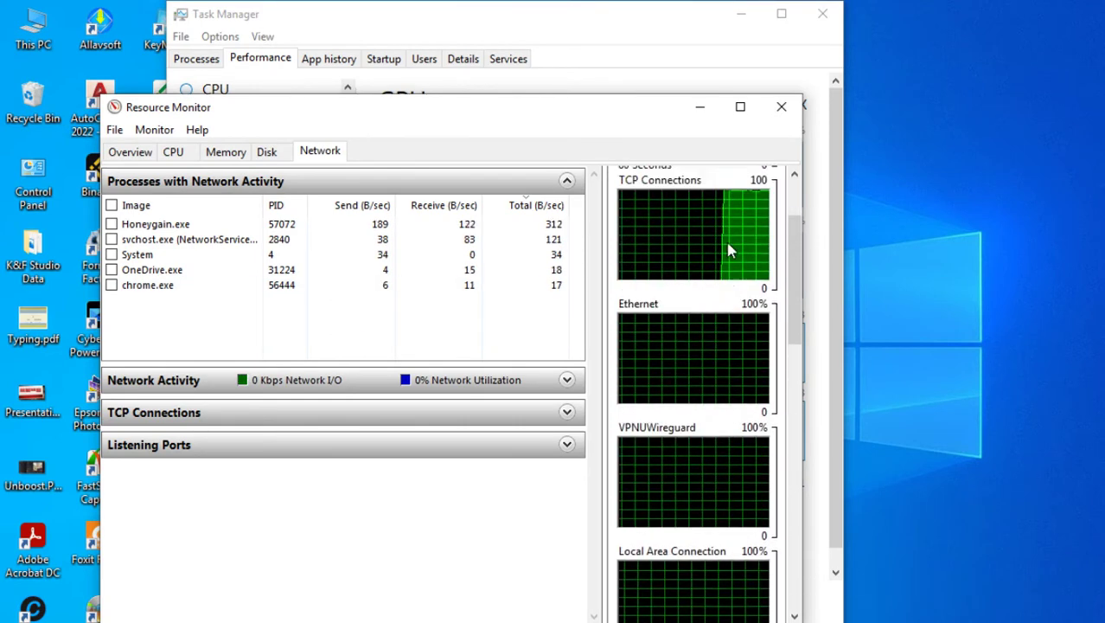
pyautogui.click(304, 271)
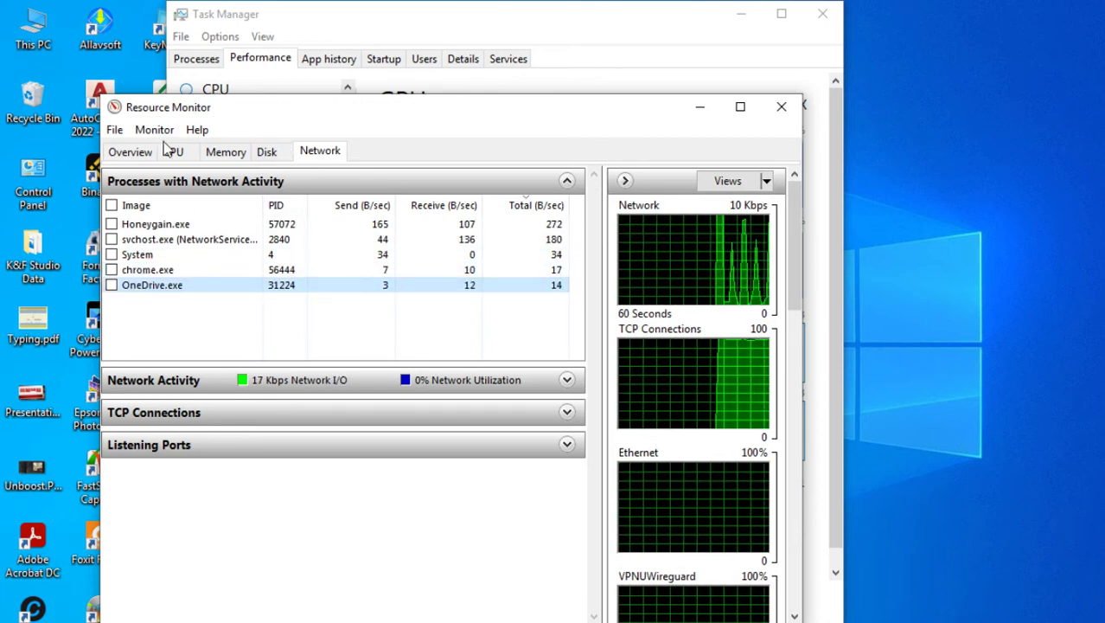
pyautogui.click(781, 107)
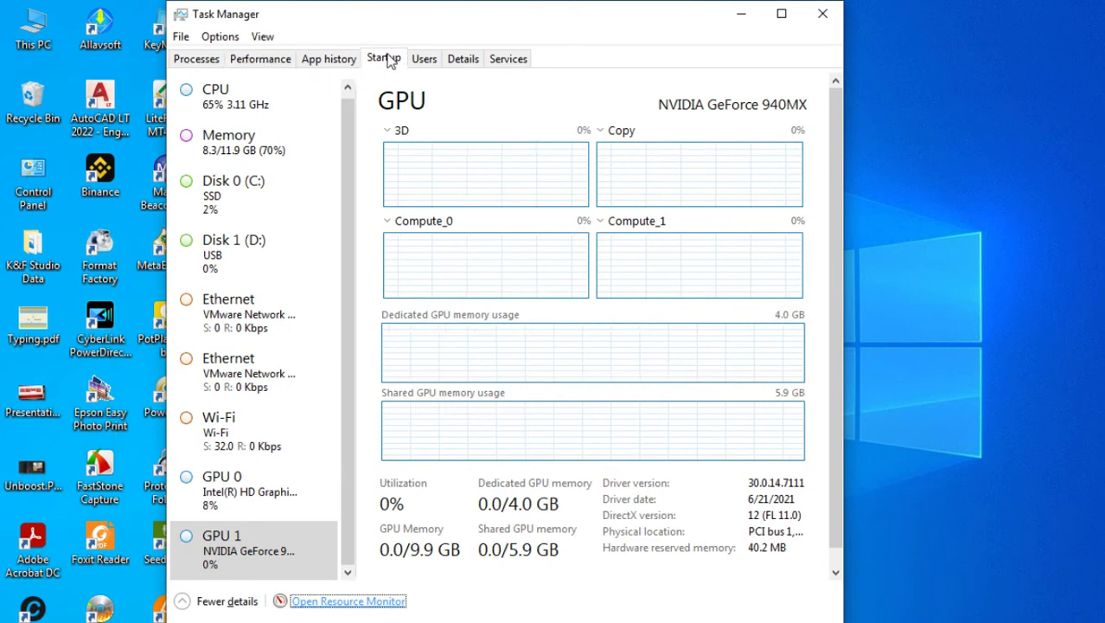
# View Task Manager's startup programs and the resource usage per user account
pyautogui.click(390, 60)
pyautogui.click(425, 60)
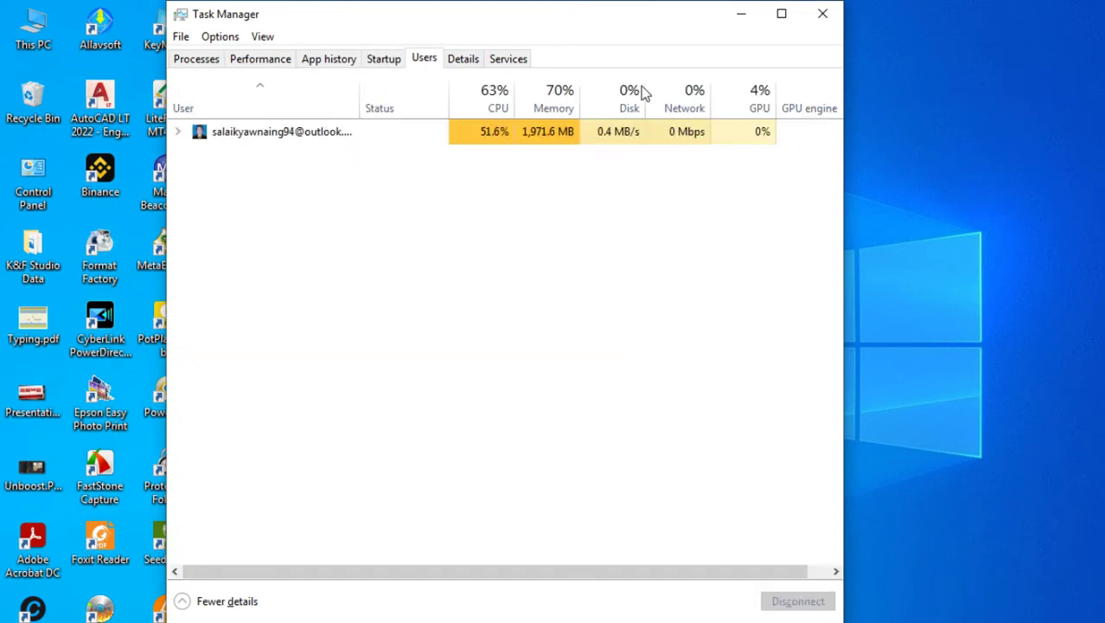
# Select the listed user account, open the detailed process list and look through its entries up to the first chrome.exe
pyautogui.click(285, 138)
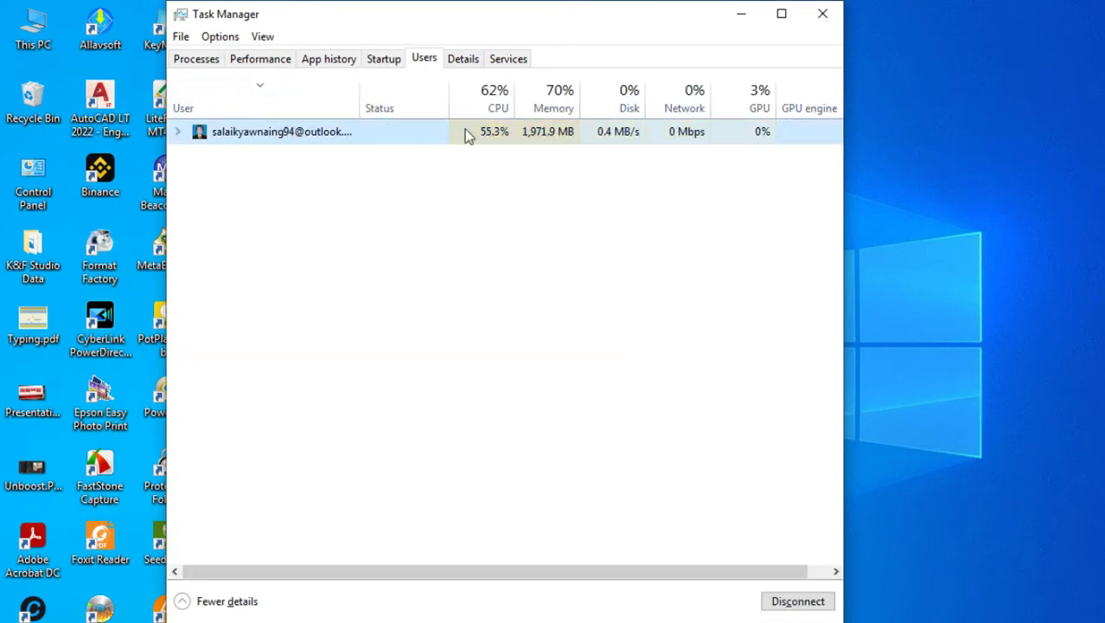
pyautogui.click(469, 58)
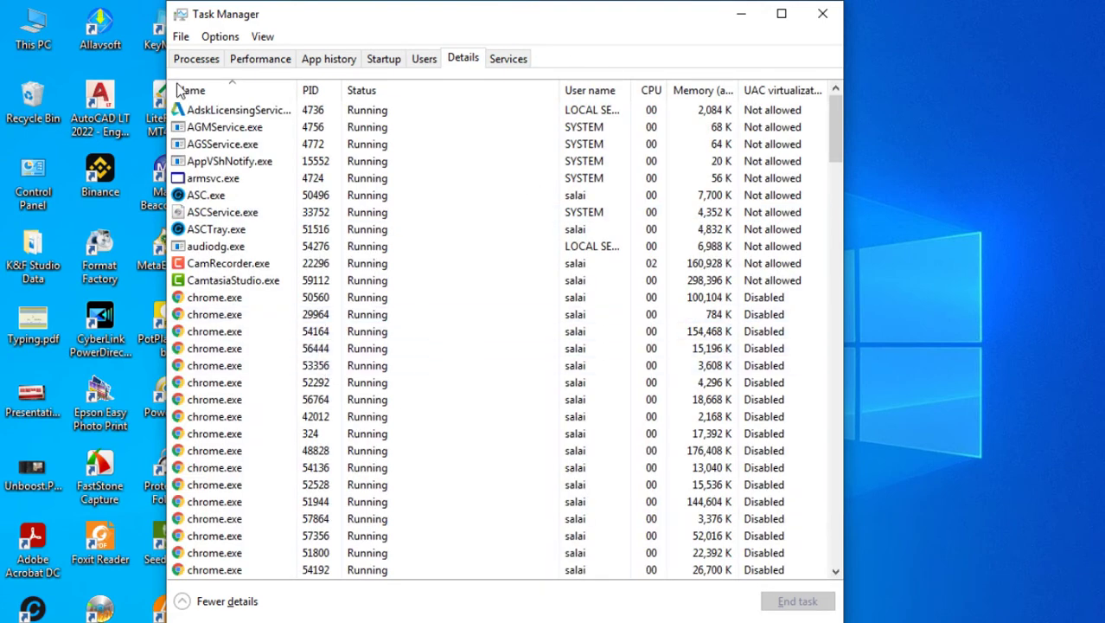
pyautogui.click(206, 60)
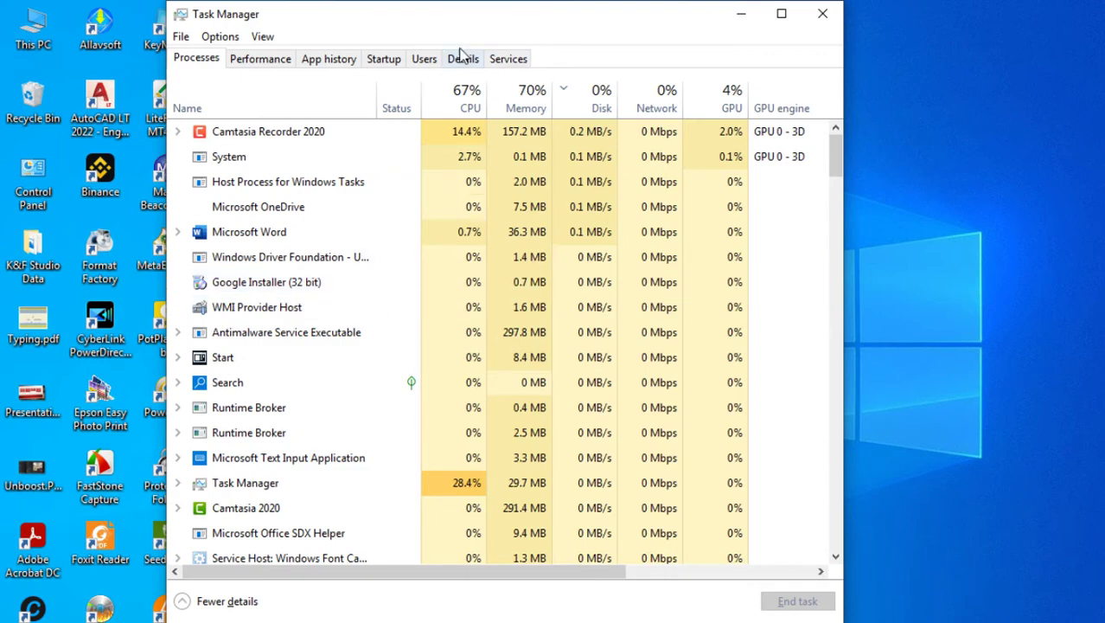
pyautogui.click(462, 58)
pyautogui.scroll(-15, 460, 266)
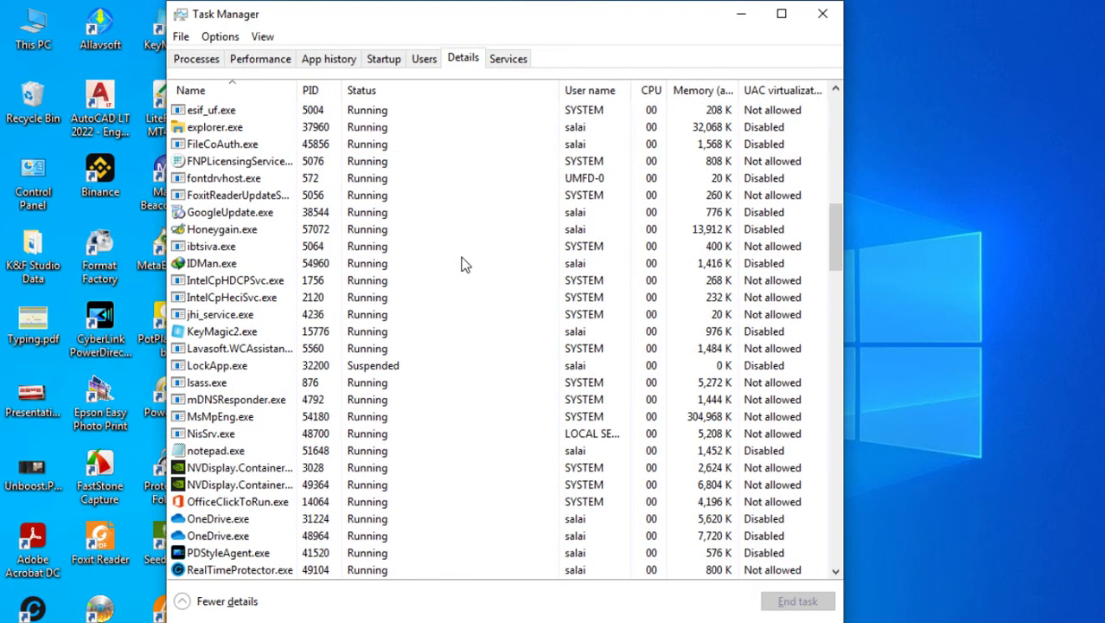
pyautogui.scroll(-9, 462, 264)
pyautogui.scroll(20, 447, 237)
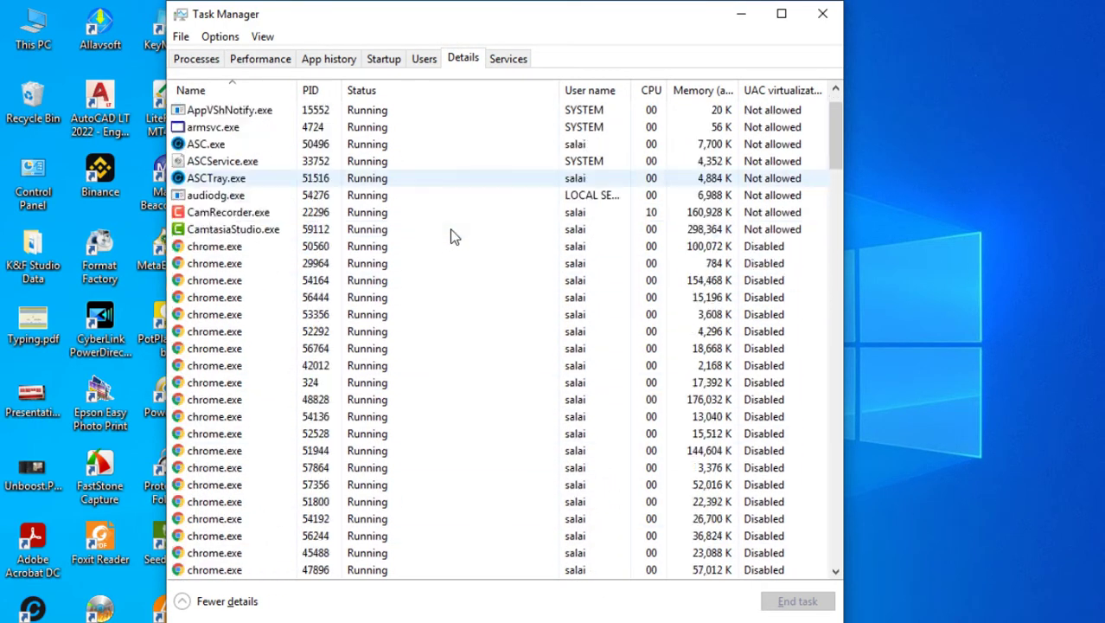
pyautogui.scroll(-1, 450, 235)
pyautogui.click(294, 195)
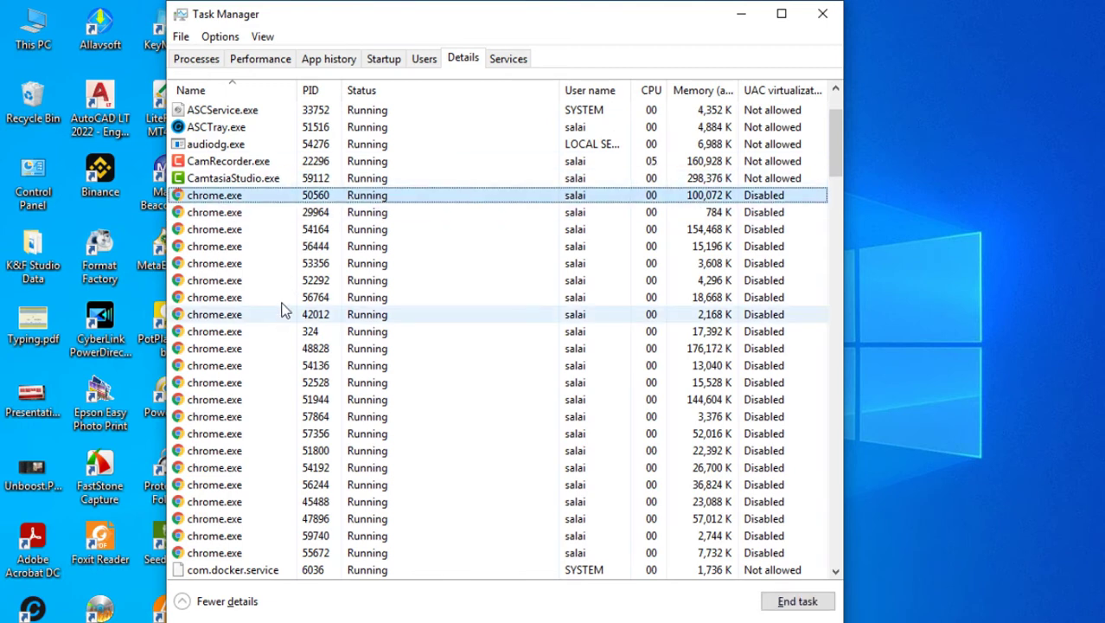
# Switch to the processes overview and look down the list of running apps and background processes
pyautogui.click(198, 60)
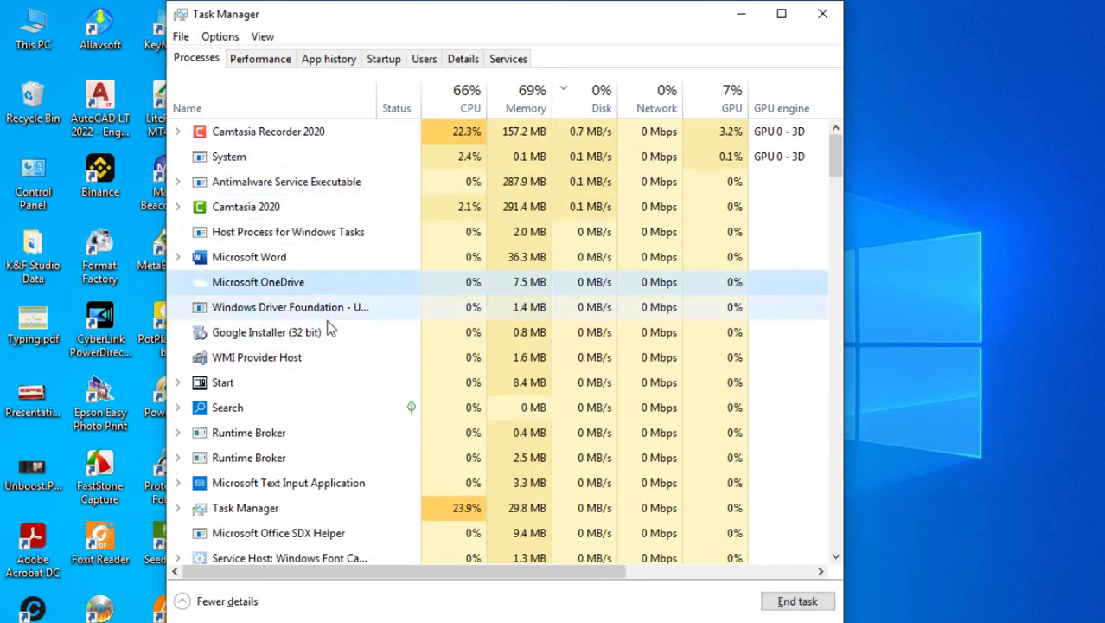
pyautogui.press('Down')
pyautogui.press('Down')
pyautogui.press('Down')
pyautogui.press('Down')
pyautogui.press('Down')
pyautogui.press('Down')
pyautogui.press('Down')
pyautogui.press('Down')
pyautogui.press('Down')
pyautogui.press('Down')
pyautogui.press('Down')
pyautogui.press('Down')
pyautogui.press('Down')
pyautogui.press('Down')
pyautogui.press('Down')
pyautogui.press('Down')
pyautogui.press('Down')
pyautogui.press('Down')
pyautogui.press('Down')
pyautogui.press('Down')
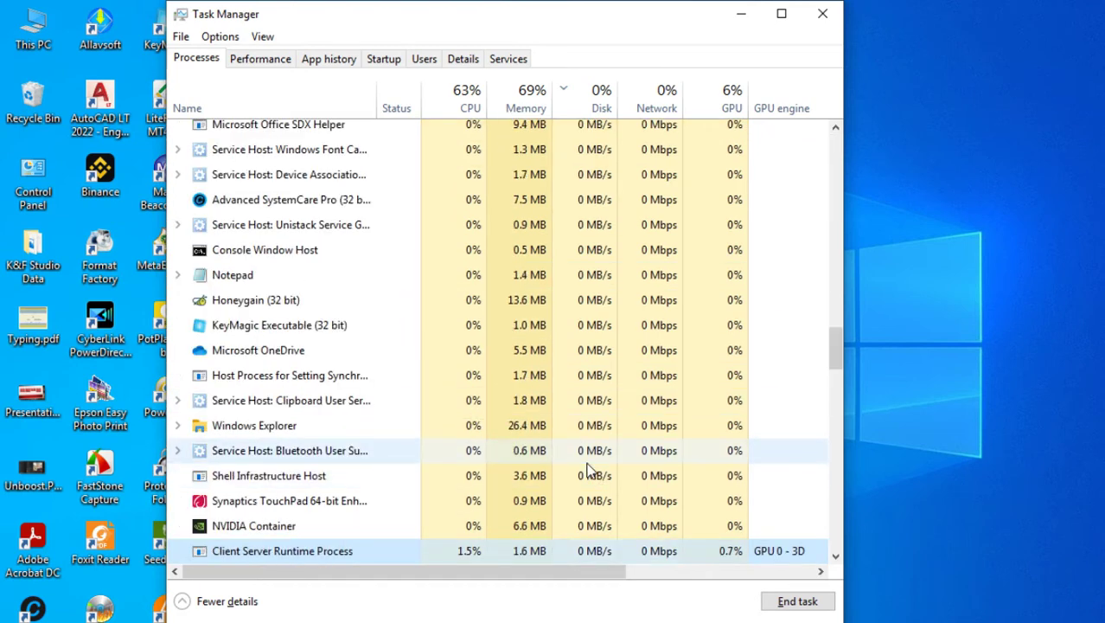
# Step through the processes whose names start with C in the overview
pyautogui.press('c')
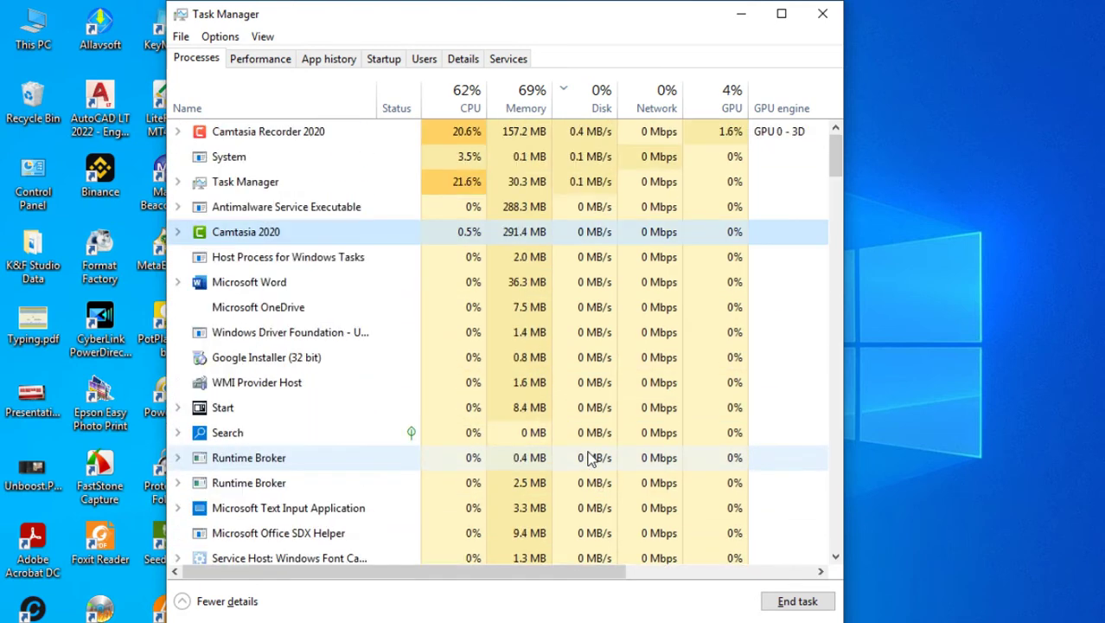
pyautogui.press('c')
pyautogui.press('c')
pyautogui.press('c')
pyautogui.press('c')
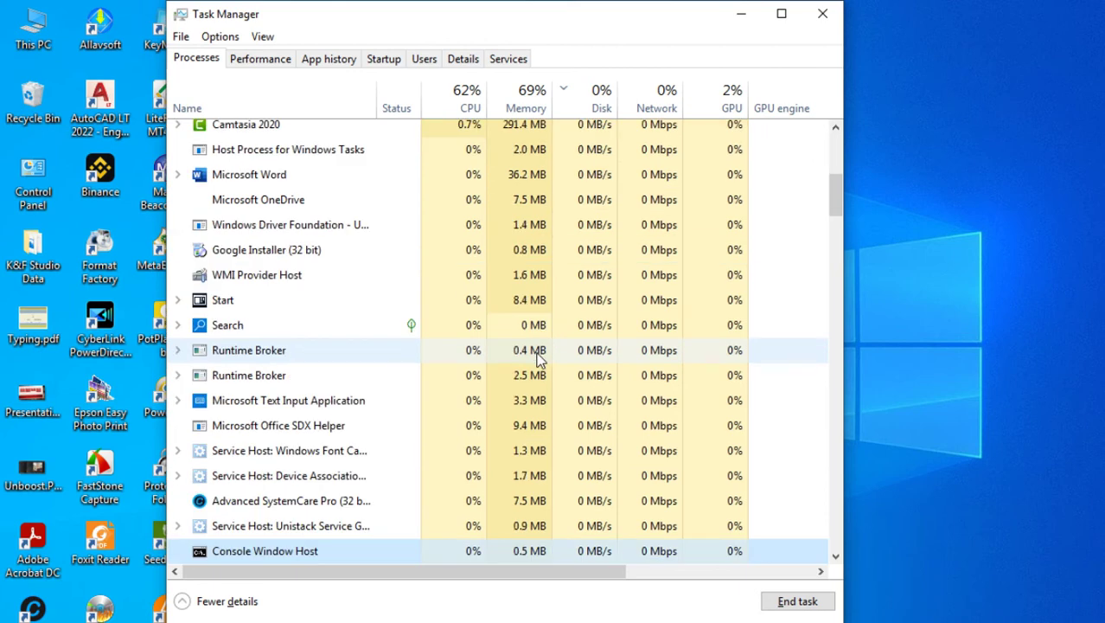
pyautogui.press('c')
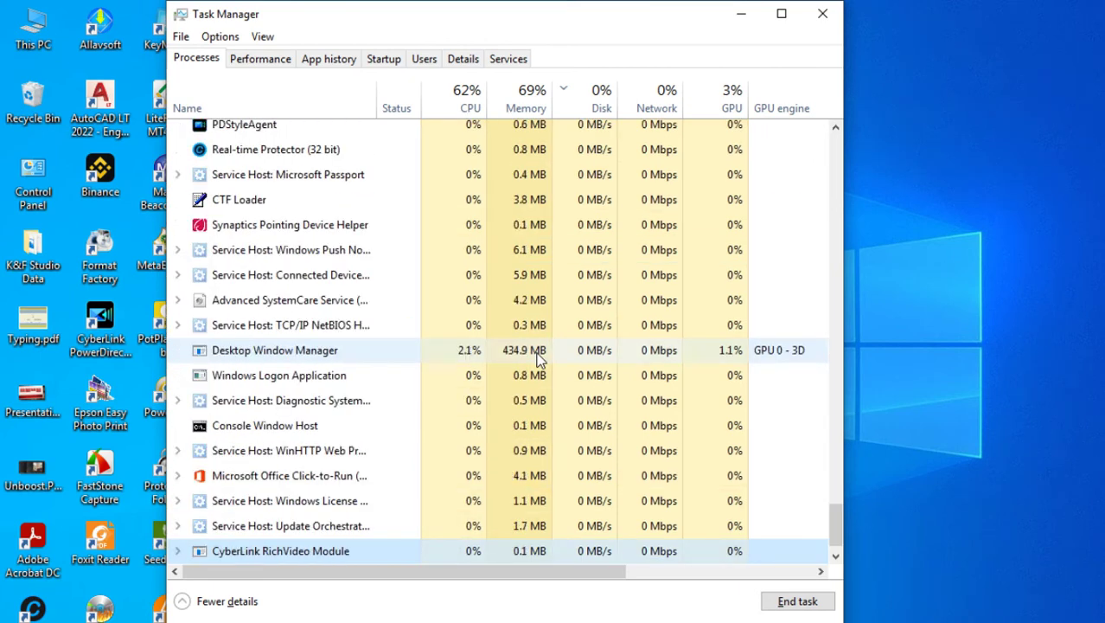
pyautogui.press('c')
pyautogui.press('c')
pyautogui.press('c')
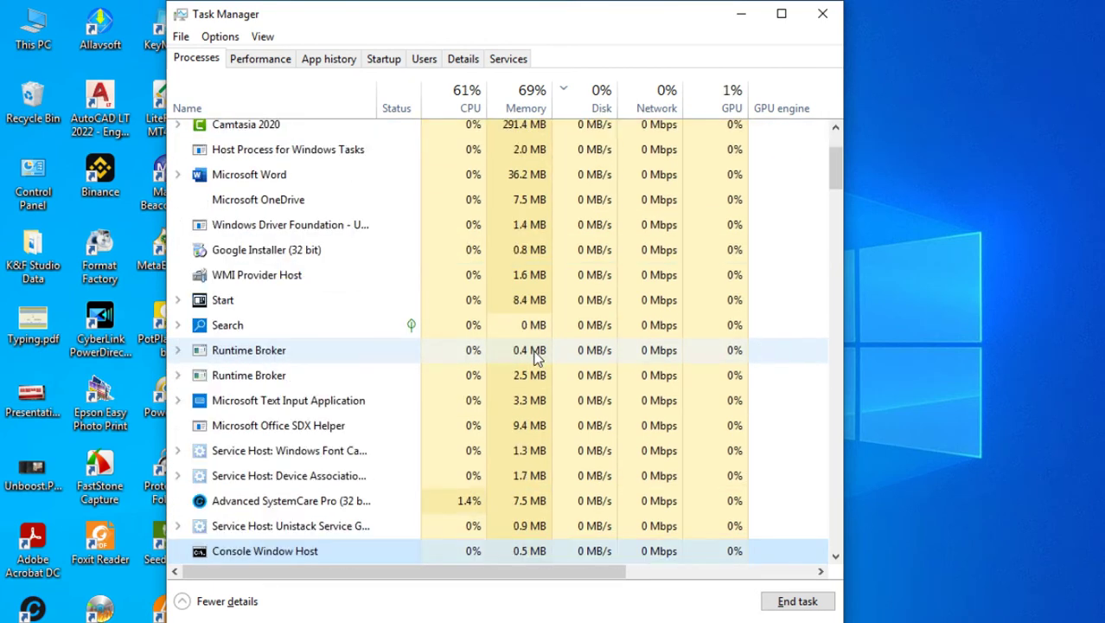
pyautogui.press('c')
pyautogui.press('c')
pyautogui.press('c')
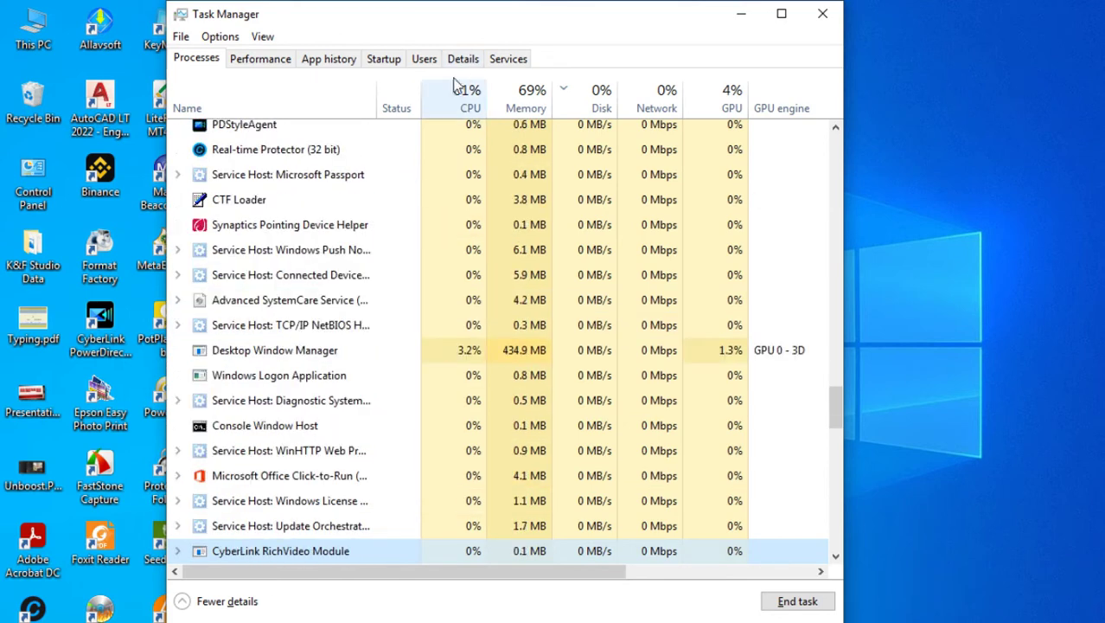
# Examine the group of chrome.exe entries in the detailed process list, from the last one to the first
pyautogui.click(462, 59)
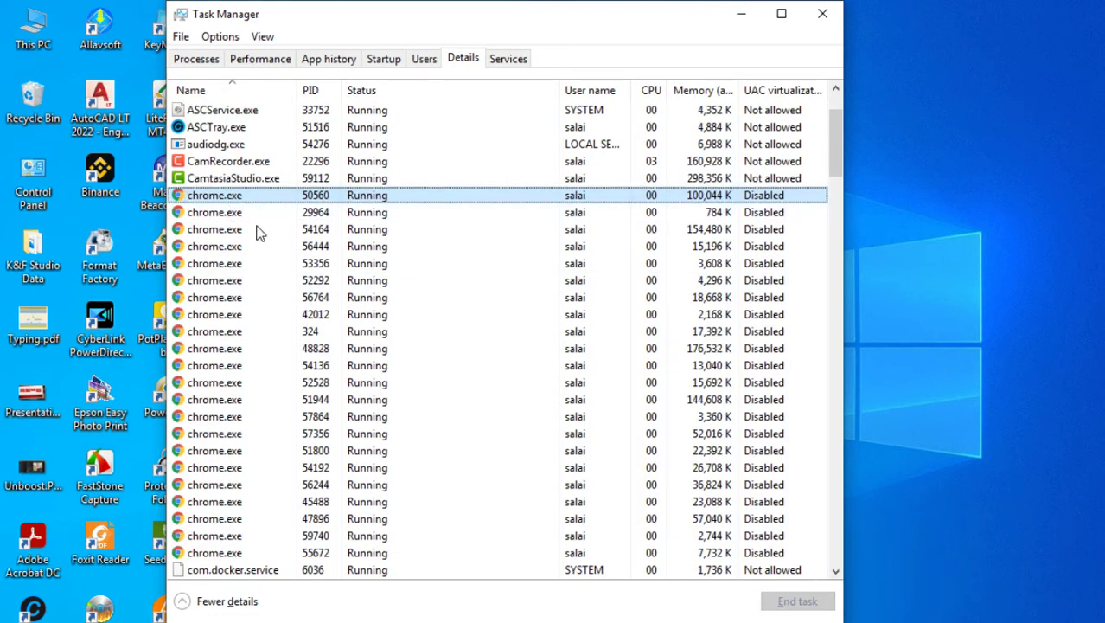
pyautogui.scroll(-3, 287, 220)
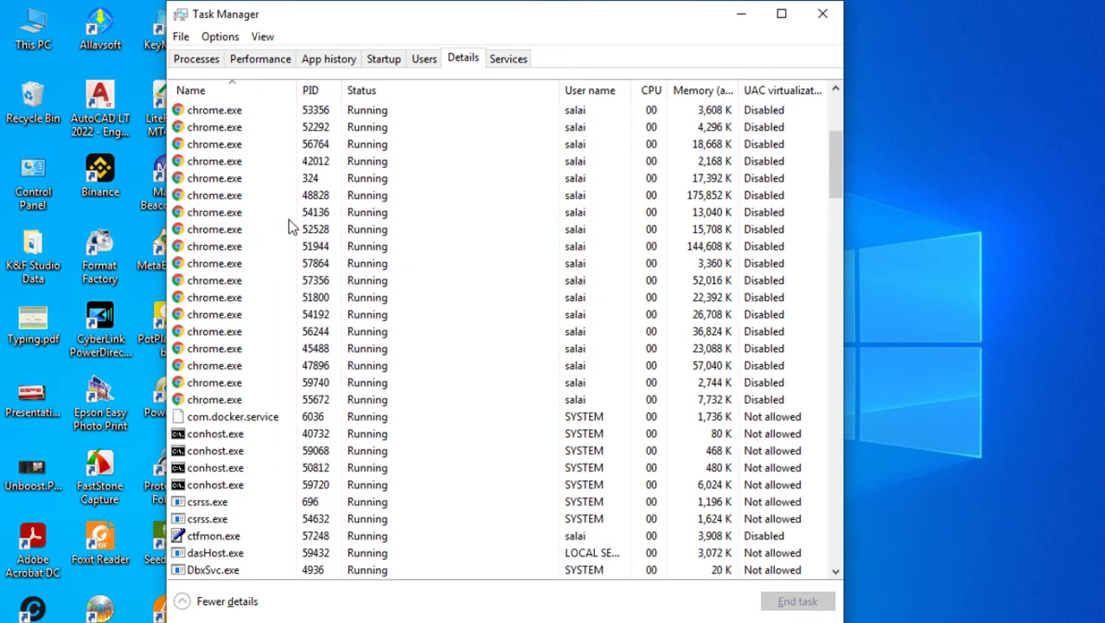
pyautogui.scroll(2, 255, 317)
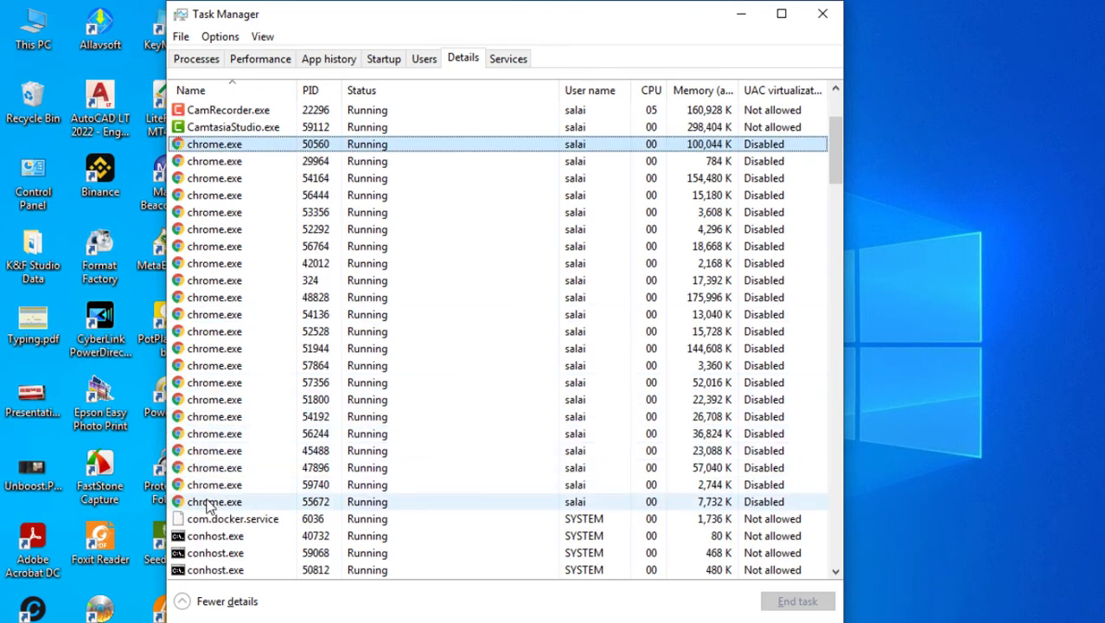
pyautogui.click(208, 504)
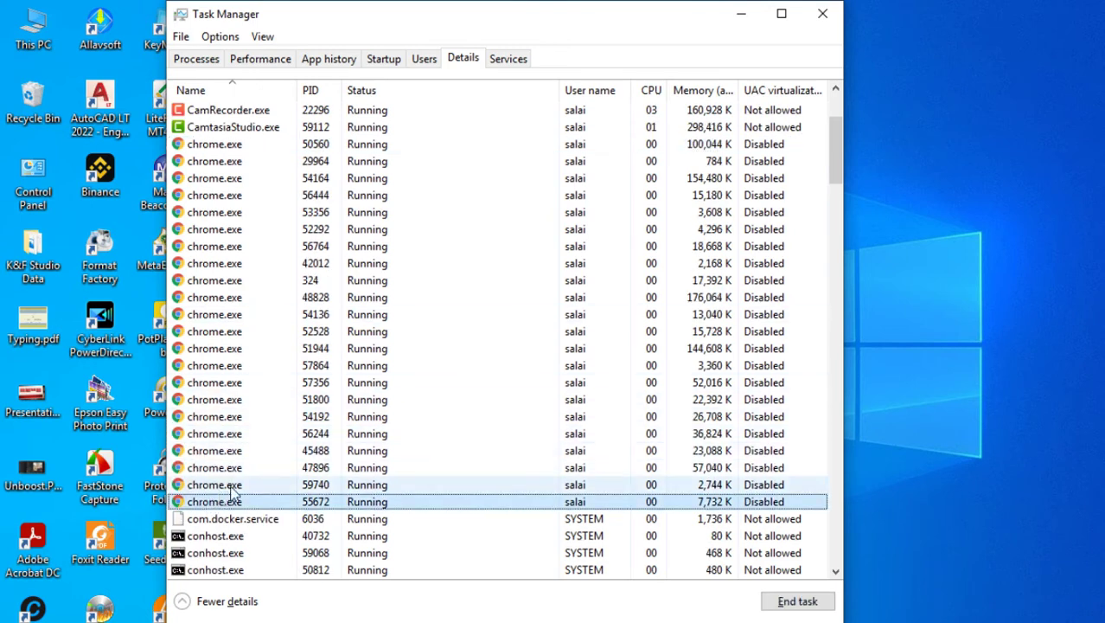
pyautogui.click(223, 147)
pyautogui.scroll(3, 317, 313)
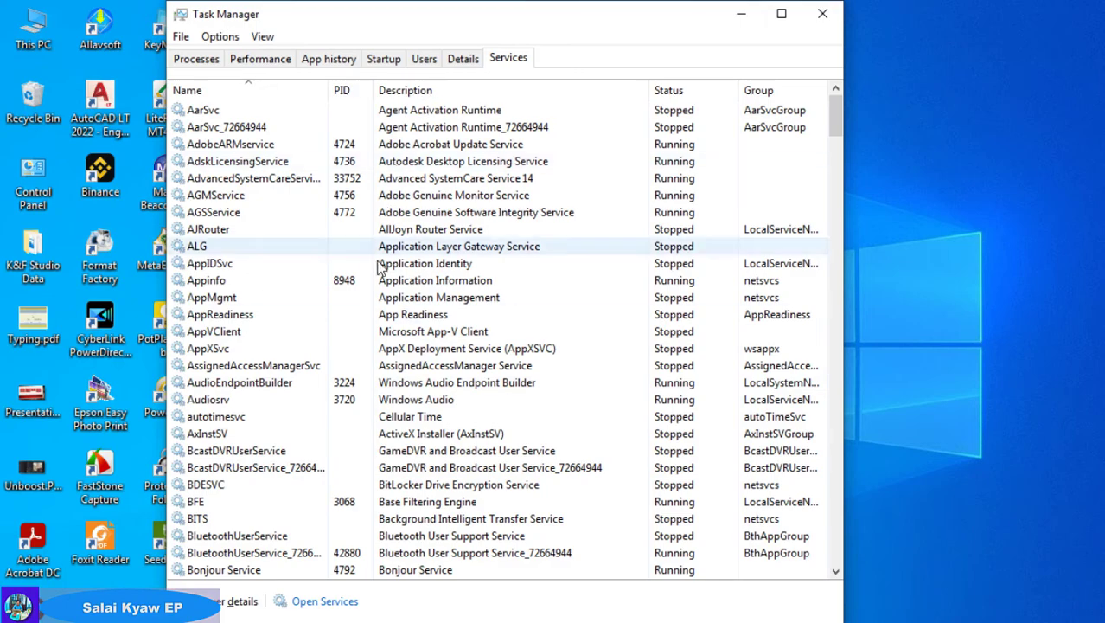
# Look through the list of Windows services, select AarSvc and view the startup programs again
pyautogui.scroll(-20, 515, 363)
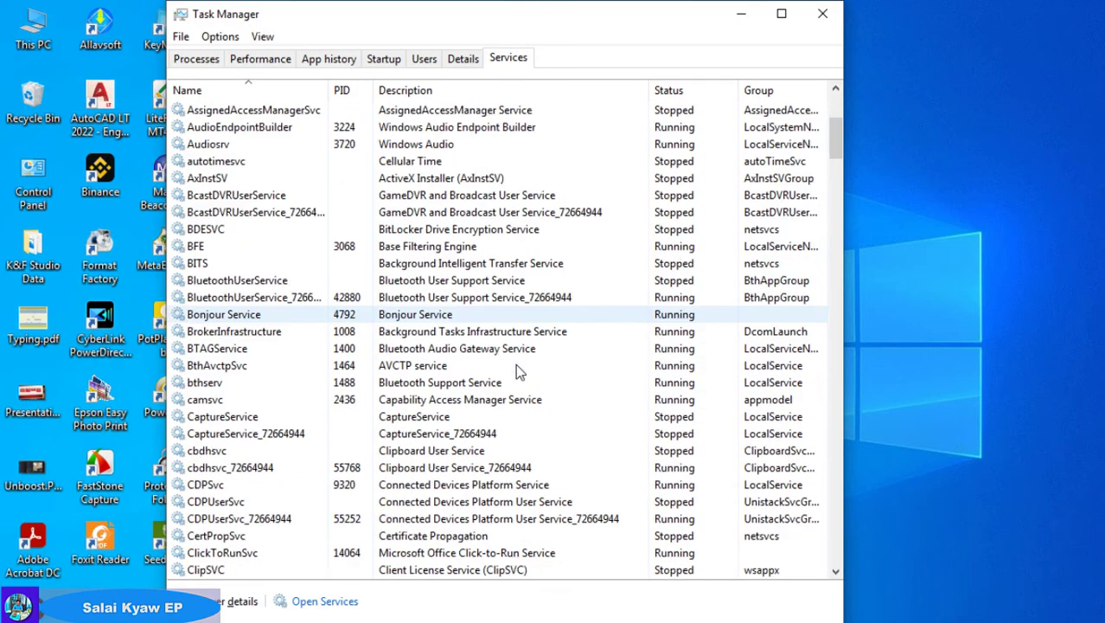
pyautogui.scroll(20, 513, 359)
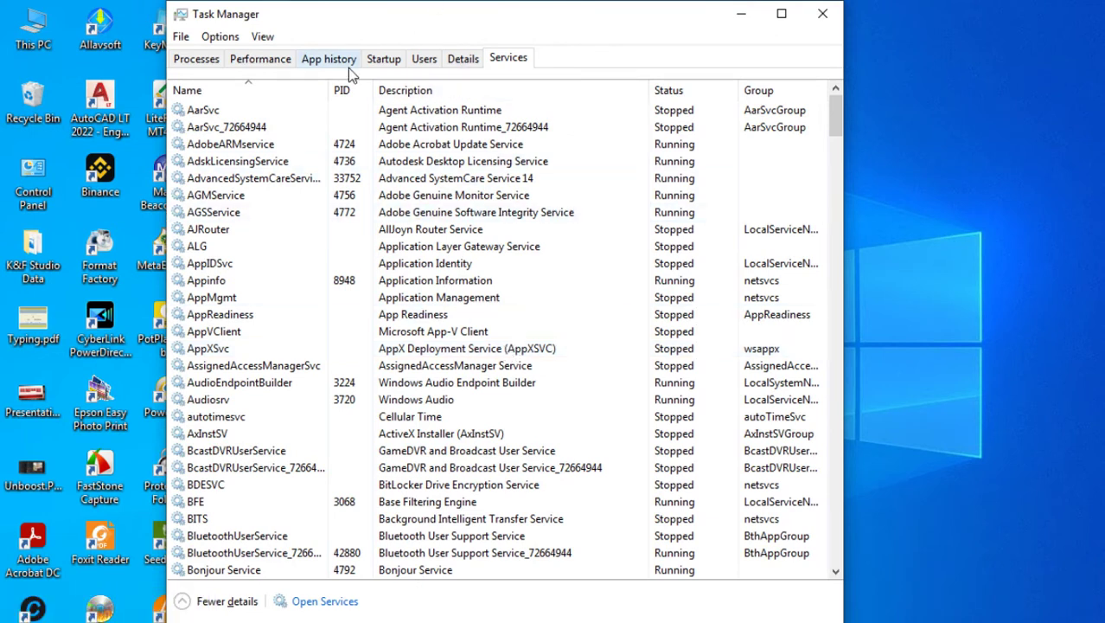
pyautogui.click(431, 111)
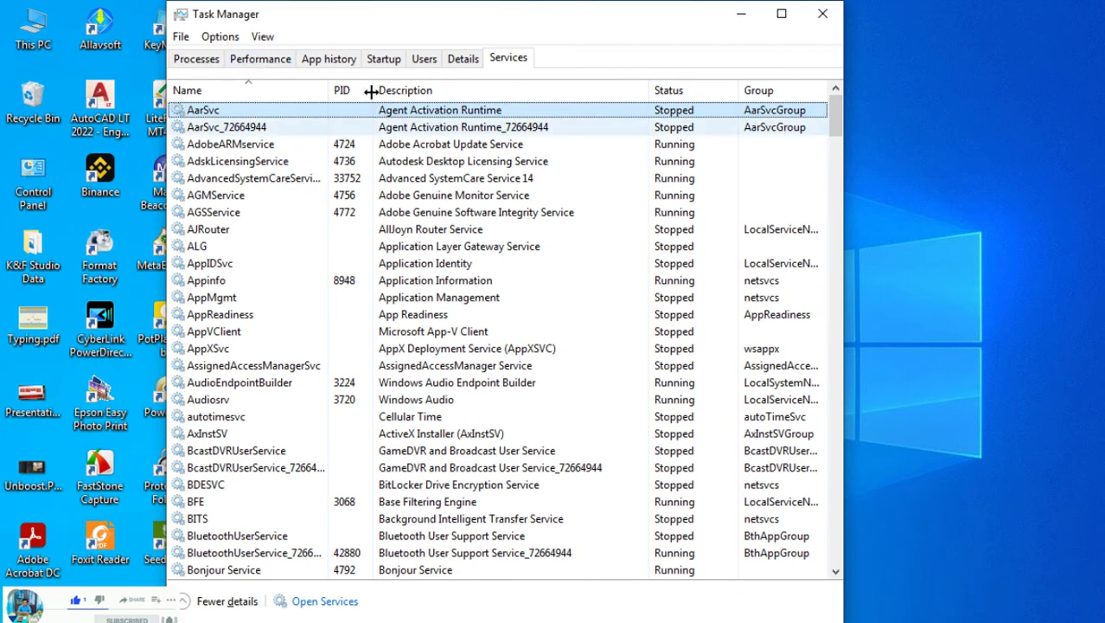
pyautogui.click(388, 61)
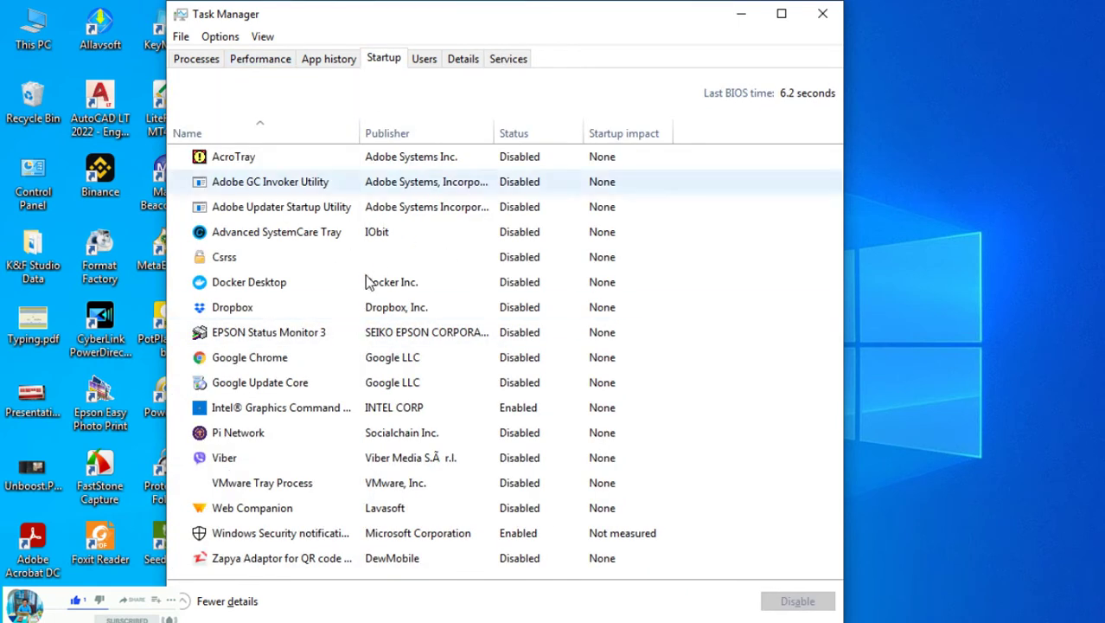
# Check Google Chrome and Camtasia 2020 in the processes overview and look through the processes below them
pyautogui.click(196, 59)
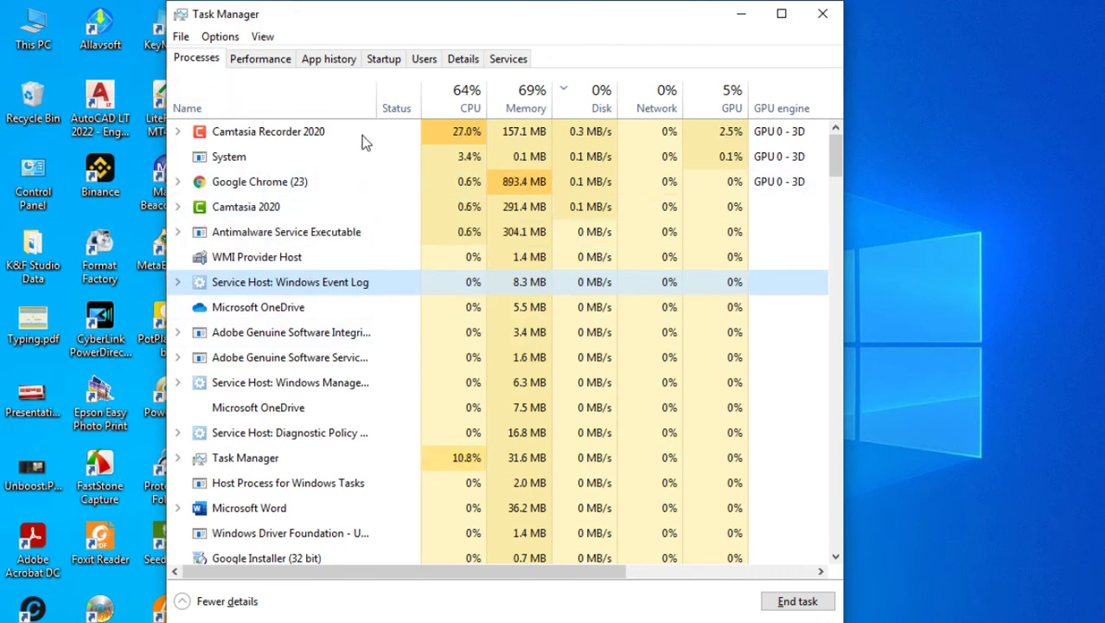
pyautogui.click(296, 181)
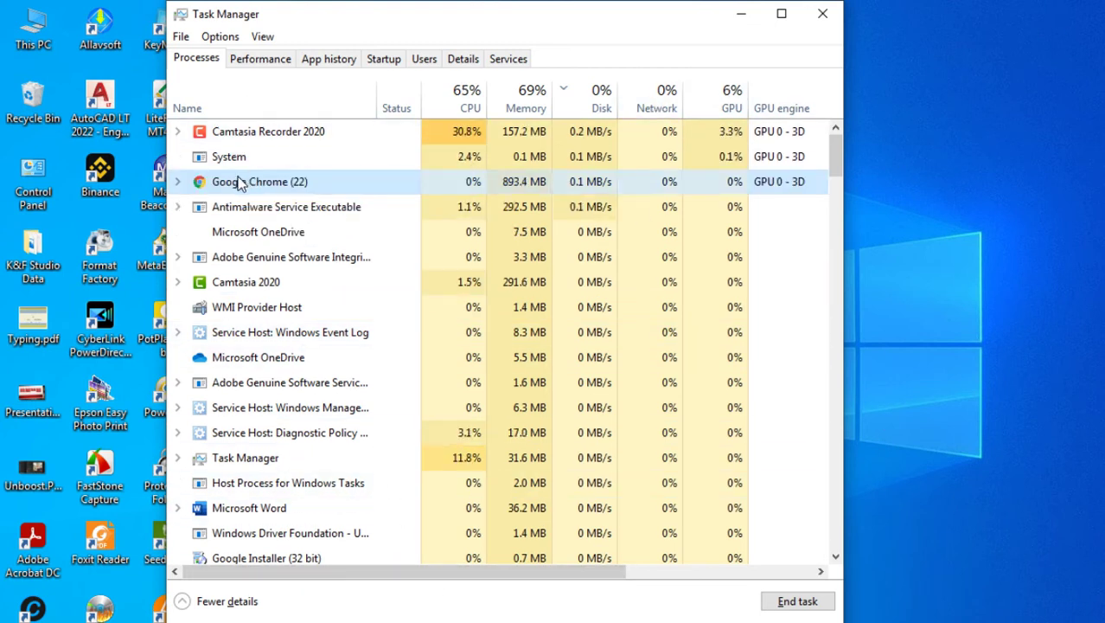
pyautogui.click(259, 281)
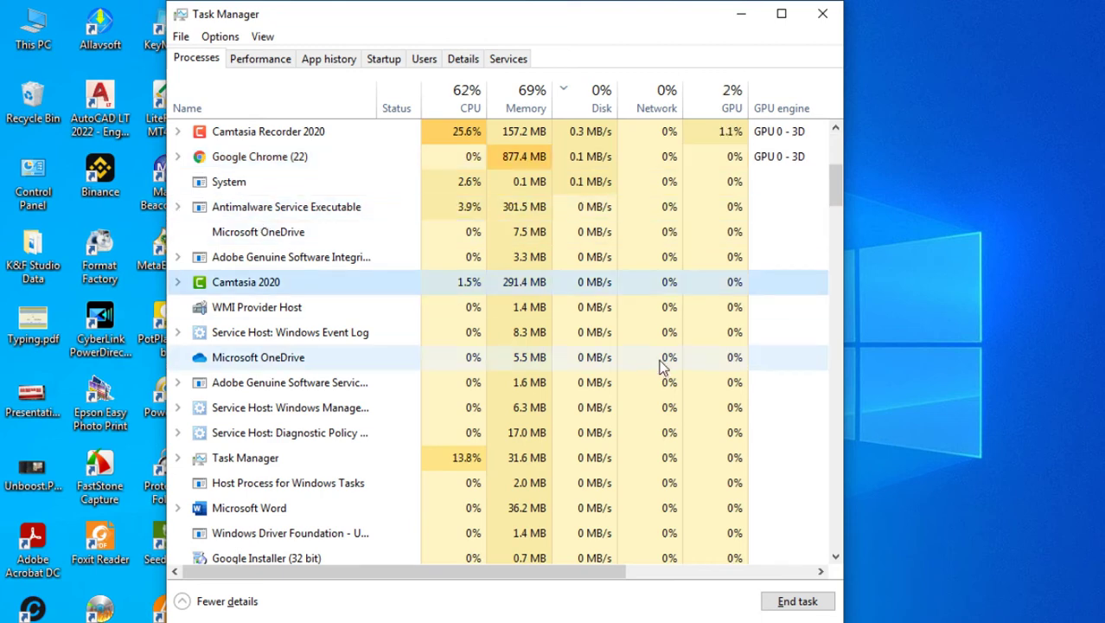
pyautogui.press('Down')
pyautogui.press('Down')
pyautogui.press('Down')
pyautogui.press('Down')
pyautogui.press('Down')
pyautogui.press('Down')
pyautogui.press('Down')
pyautogui.press('Down')
pyautogui.press('Down')
pyautogui.press('Down')
pyautogui.press('Down')
pyautogui.press('Down')
pyautogui.press('Down')
pyautogui.press('Down')
pyautogui.press('Down')
pyautogui.press('Down')
pyautogui.press('Down')
pyautogui.press('Down')
pyautogui.press('Down')
pyautogui.press('Down')
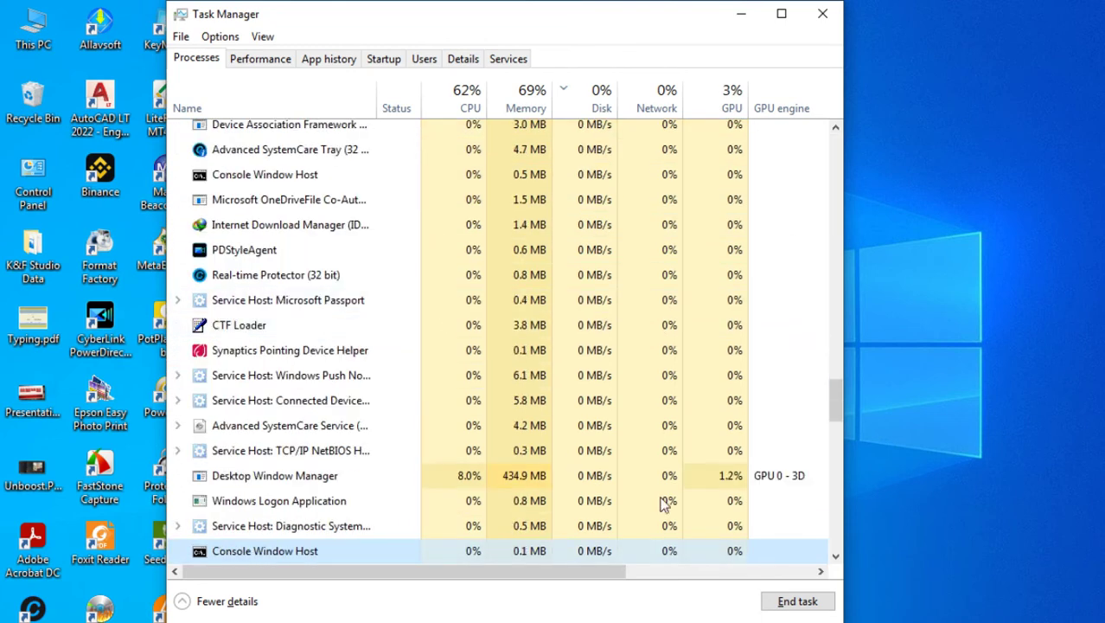
pyautogui.press('Down')
pyautogui.press('Down')
pyautogui.press('Down')
pyautogui.press('Down')
pyautogui.press('Down')
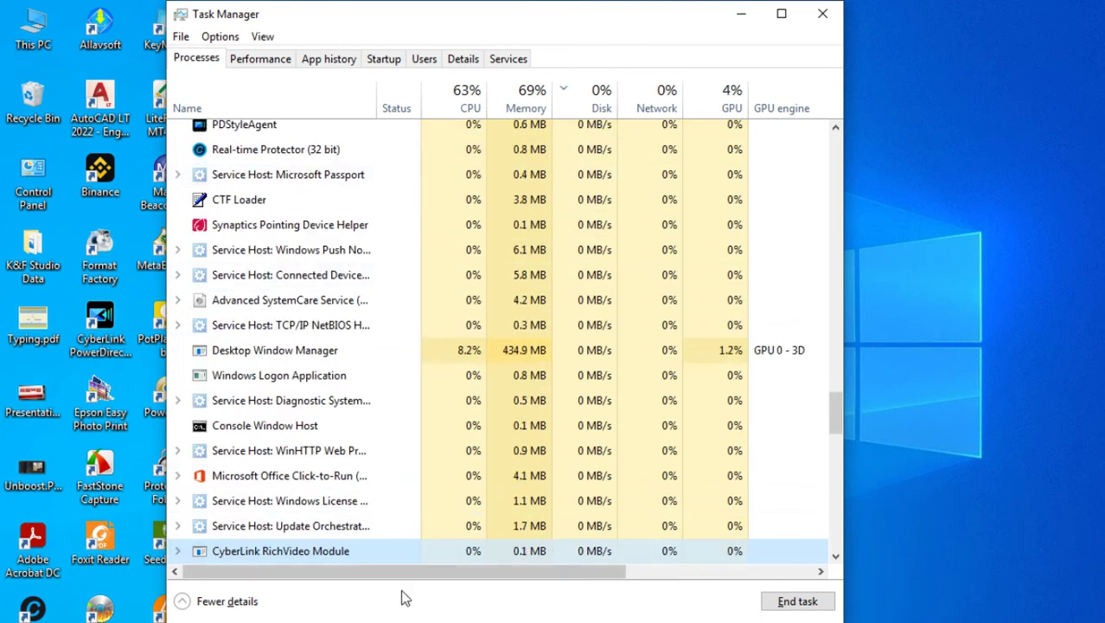
pyautogui.moveTo(384, 619)
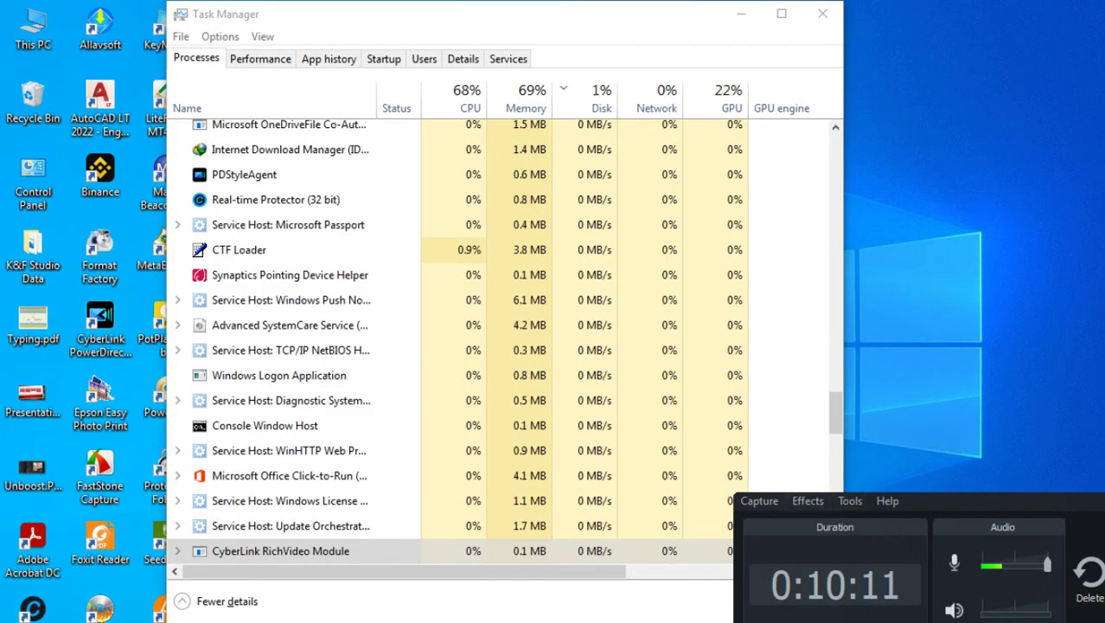
pyautogui.click(456, 552)
pyautogui.moveTo(384, 619)
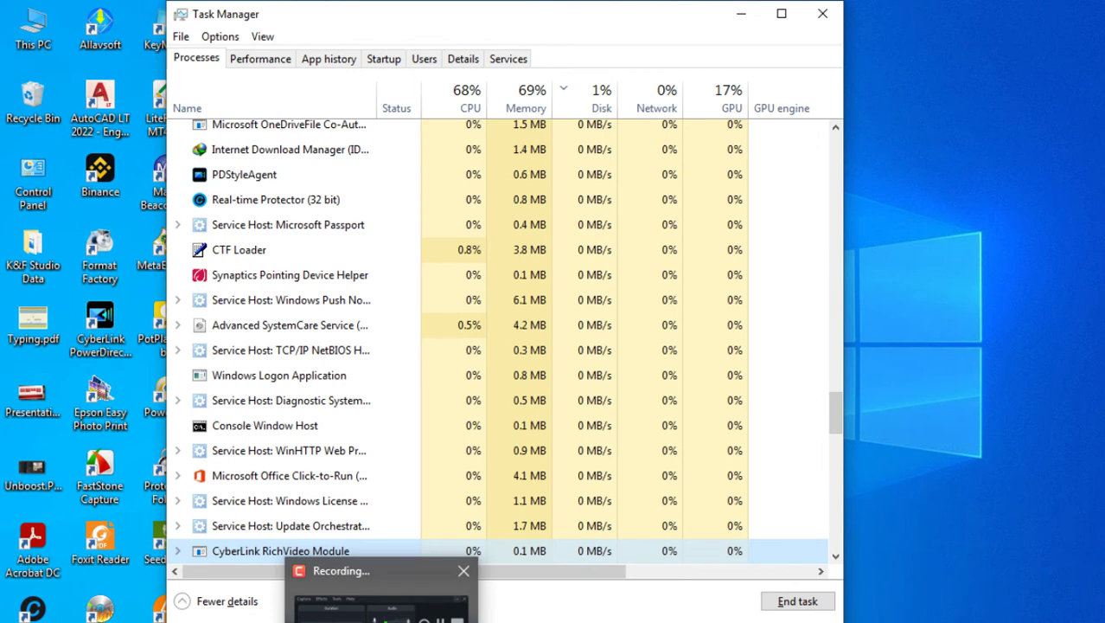
pyautogui.moveTo(96, 619)
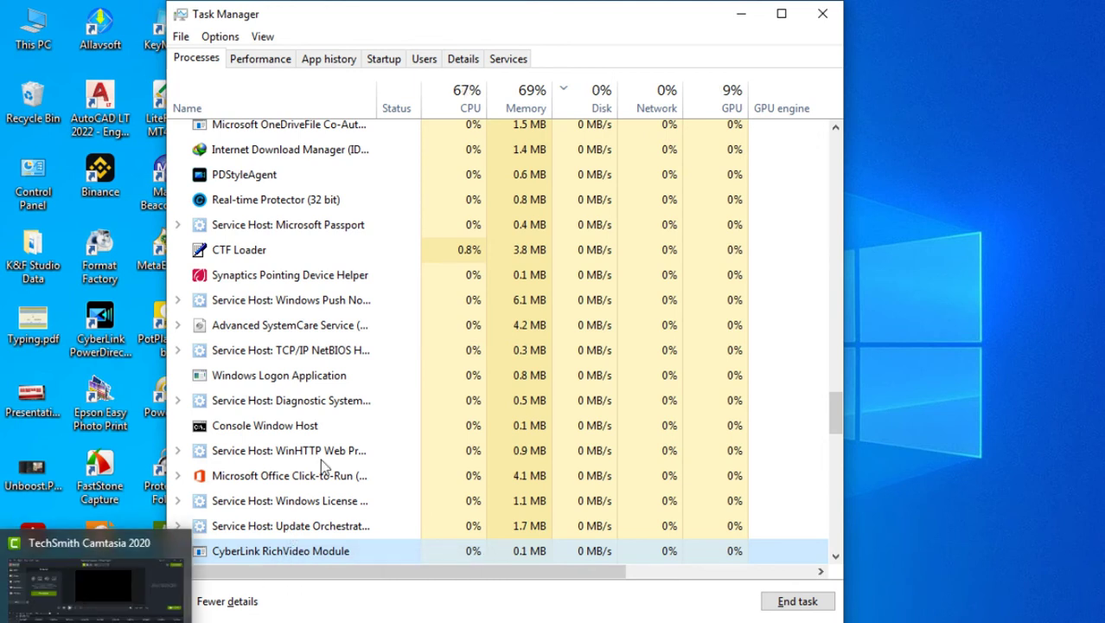
# Select the Console Window Host process, view the end of the process list and return to its first entry
pyautogui.click(683, 425)
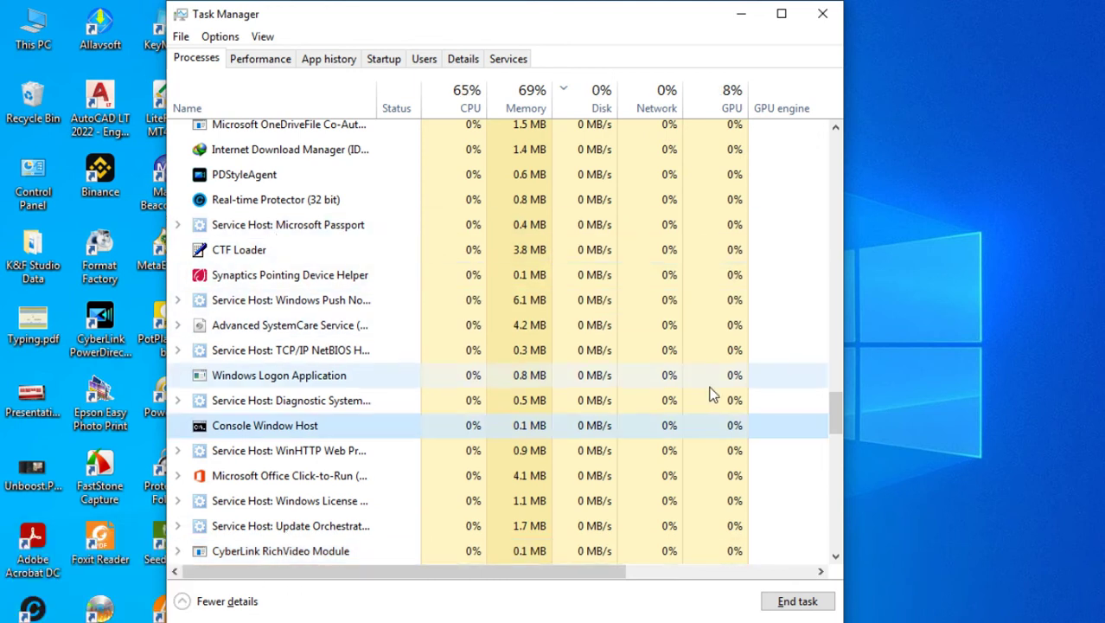
pyautogui.press('pagedown')
pyautogui.press('End')
pyautogui.press('Home')
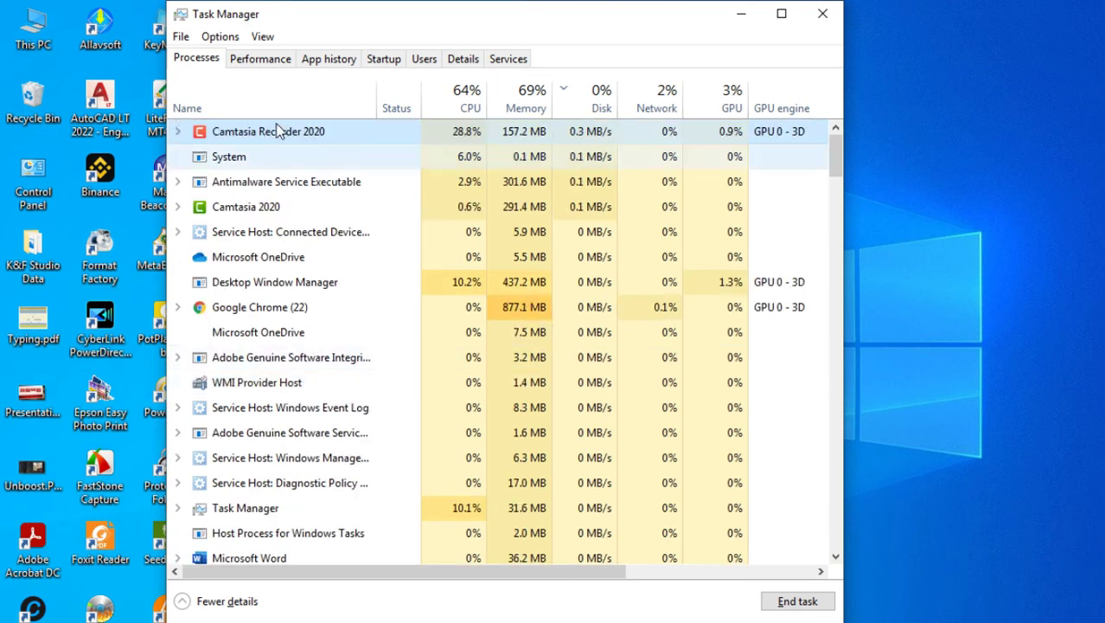